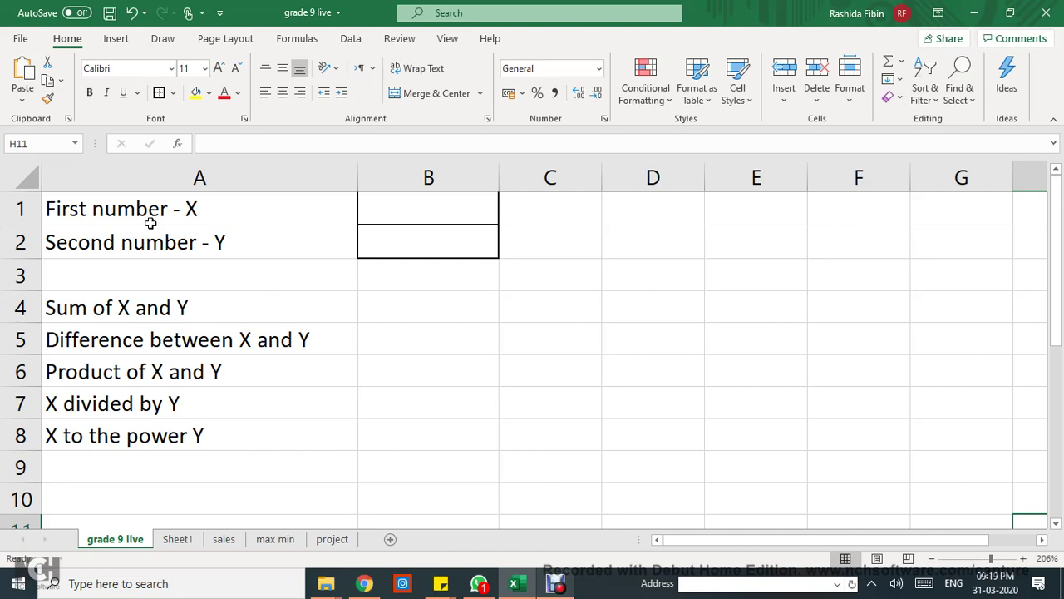
# - Examine the worksheet layout: the X and Y input cells in B1:B2 and the five calculation rows in A4:B8
pyautogui.moveTo(130, 208); pyautogui.dragTo(410, 430)
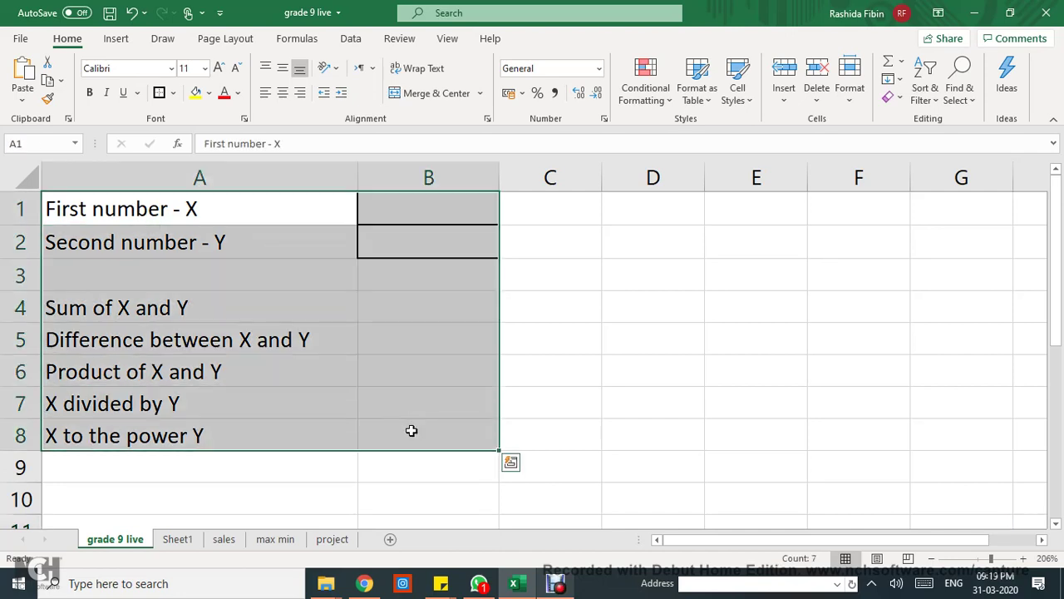
pyautogui.click(637, 391)
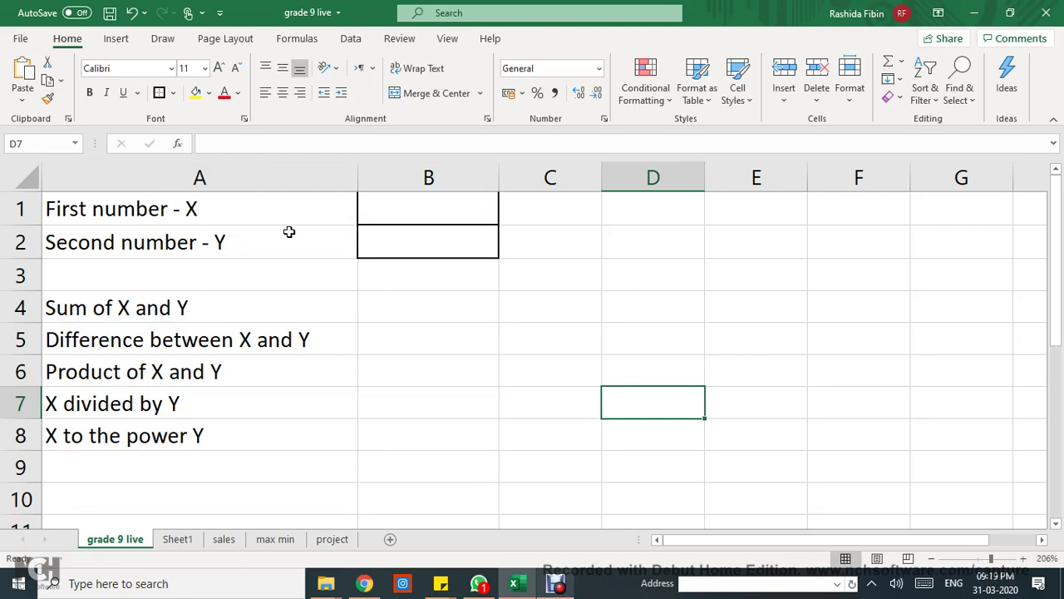
pyautogui.click(391, 201)
pyautogui.click(386, 247)
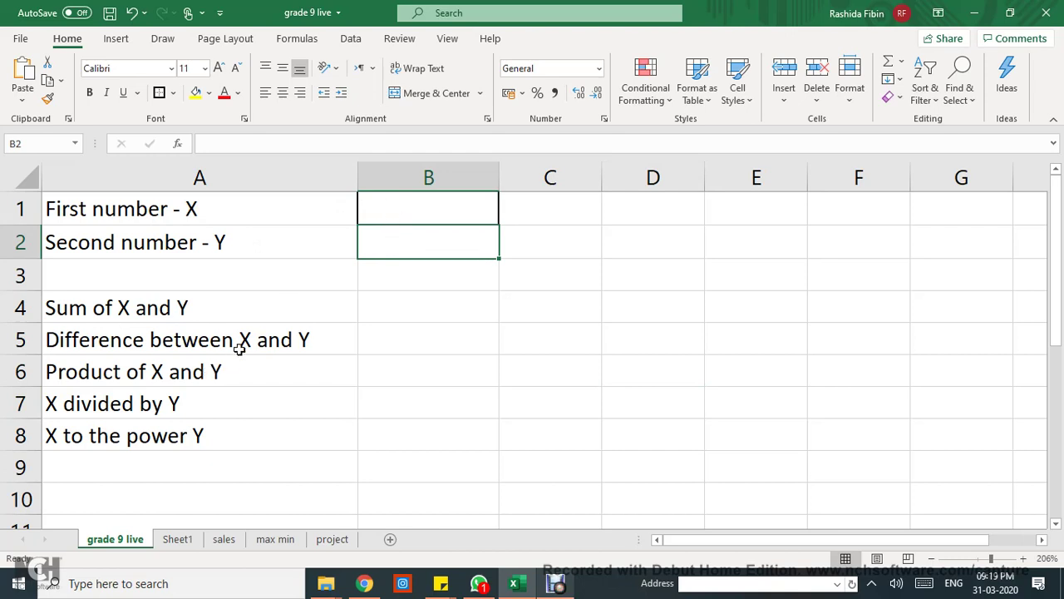
pyautogui.moveTo(235, 307); pyautogui.dragTo(233, 426)
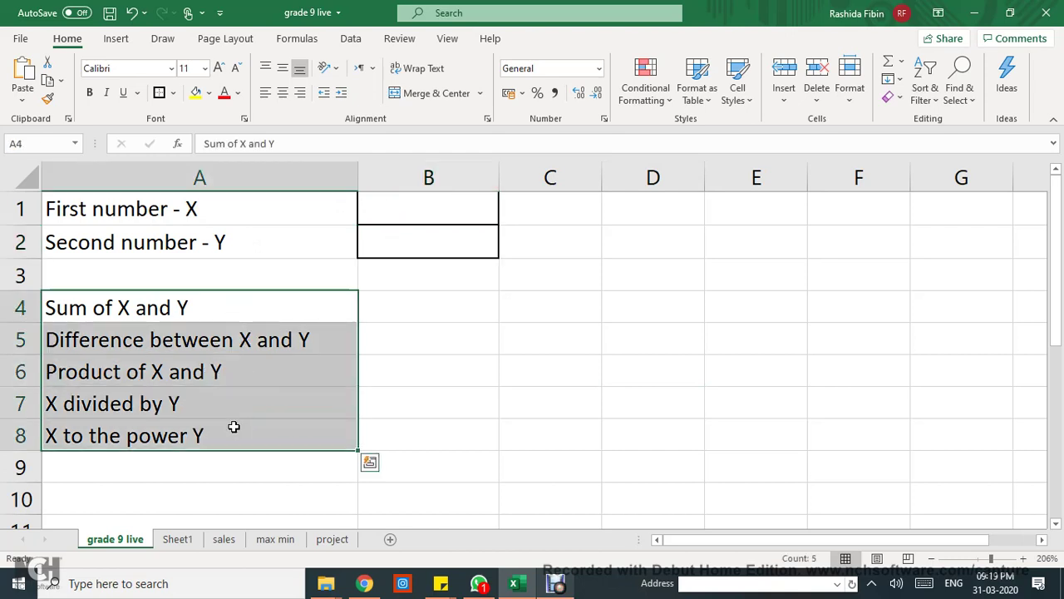
pyautogui.click(98, 308)
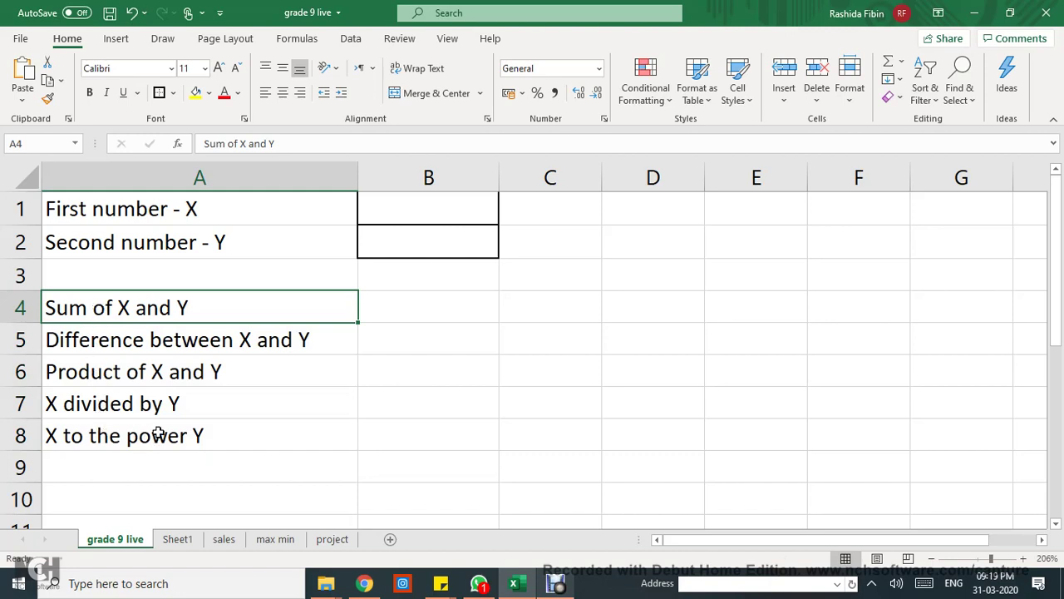
pyautogui.click(439, 310)
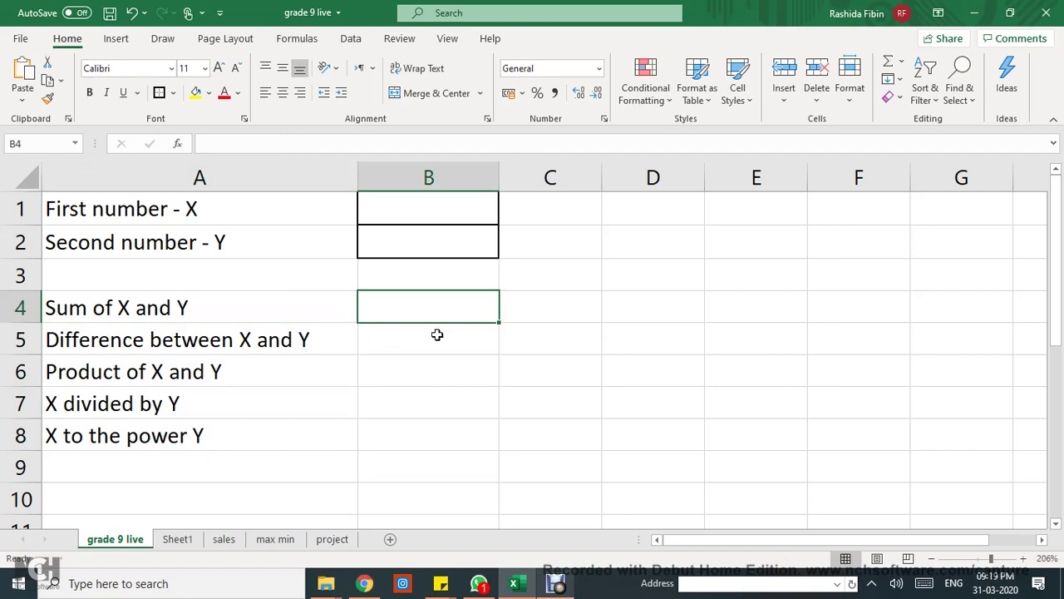
pyautogui.click(438, 334)
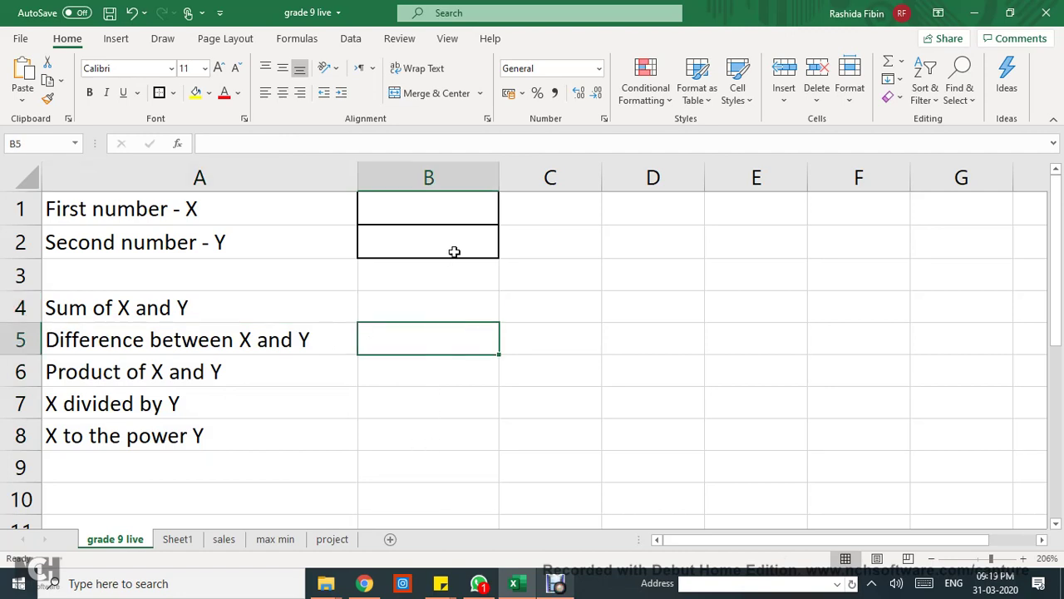
# - Enter the formula =B1+B2 in cell B4 to calculate the sum of X and Y
pyautogui.click(405, 307)
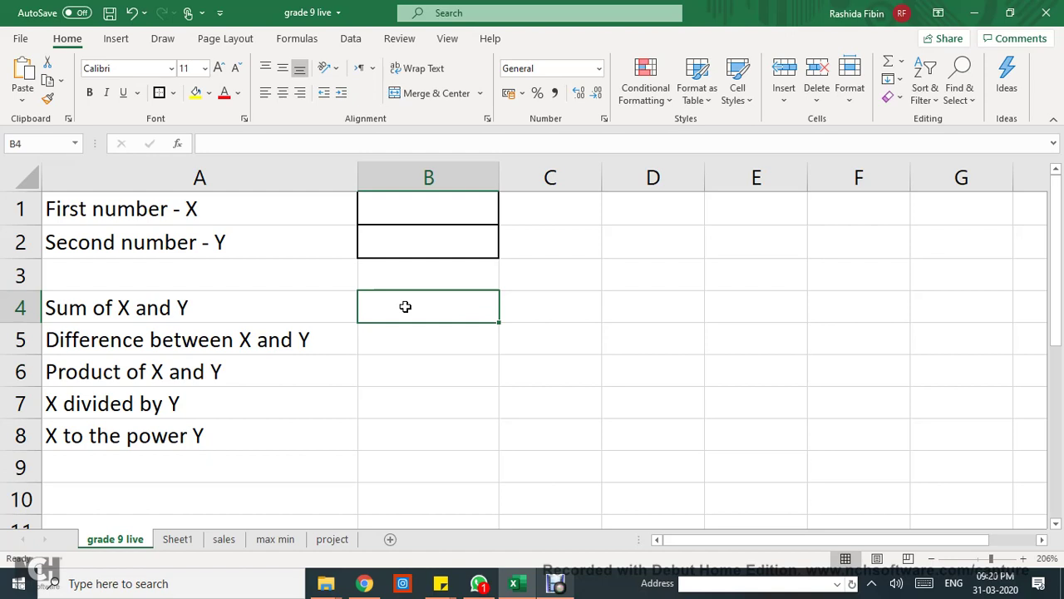
pyautogui.write('=')
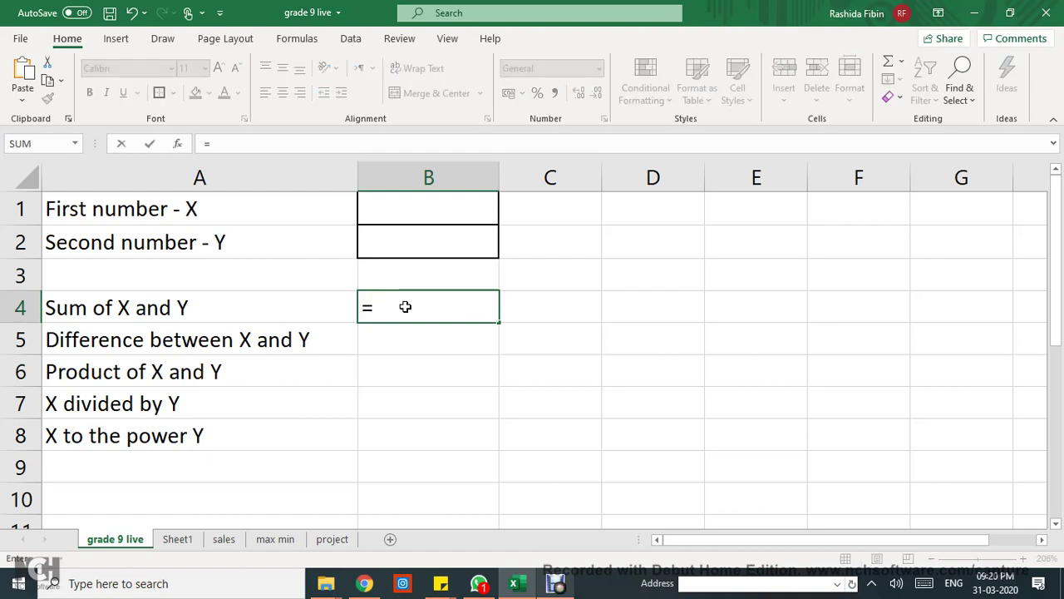
pyautogui.click(418, 213)
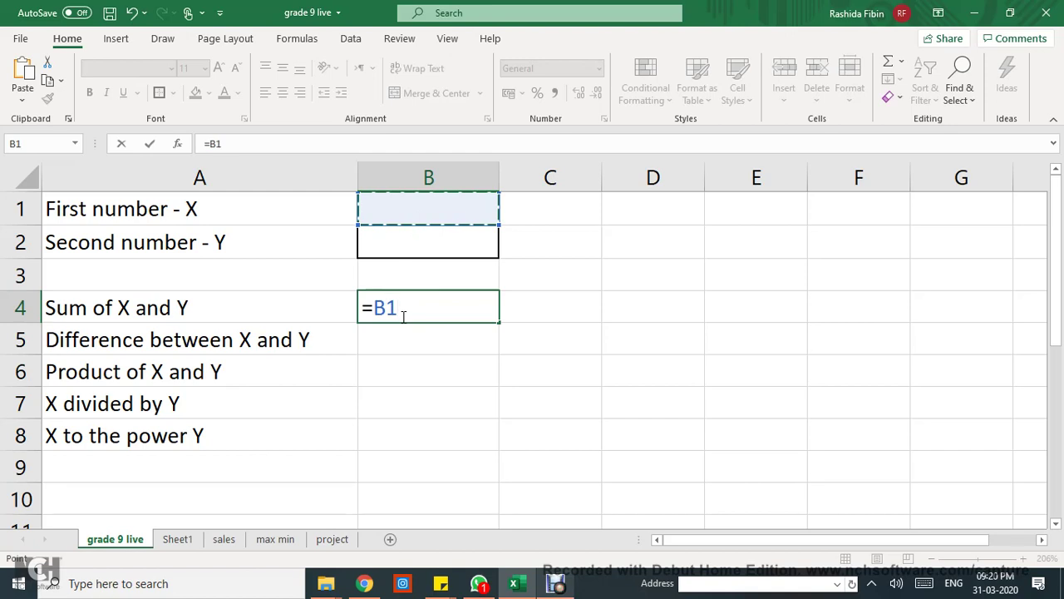
pyautogui.write('+')
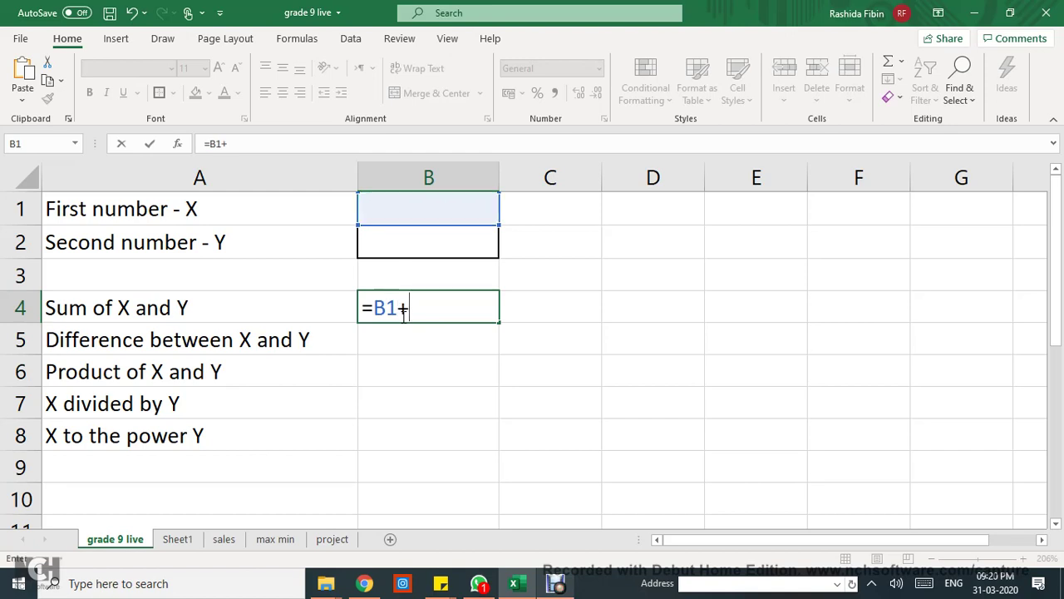
pyautogui.click(409, 249)
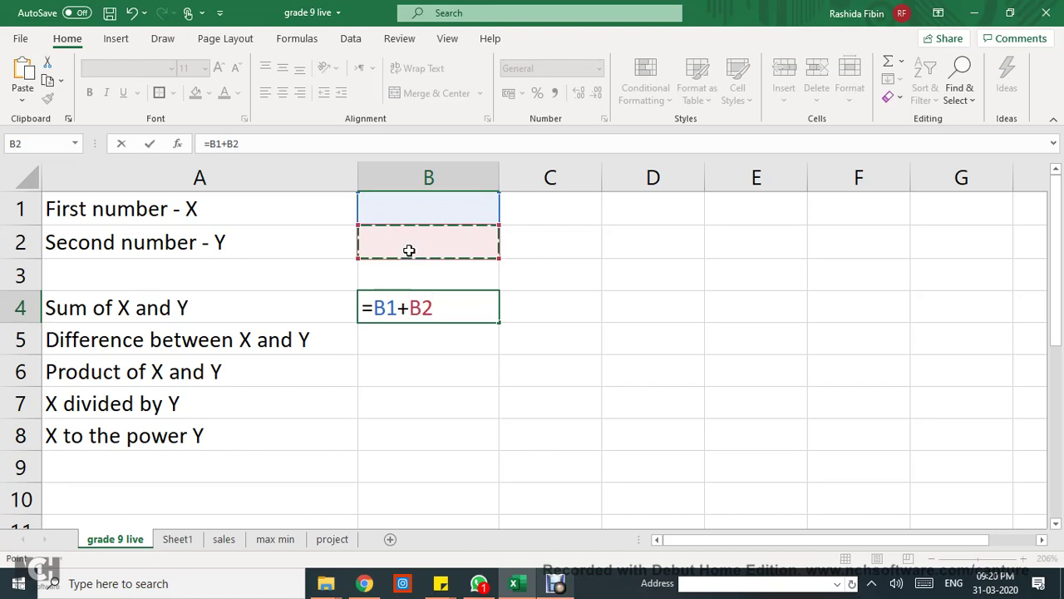
pyautogui.press('Return')
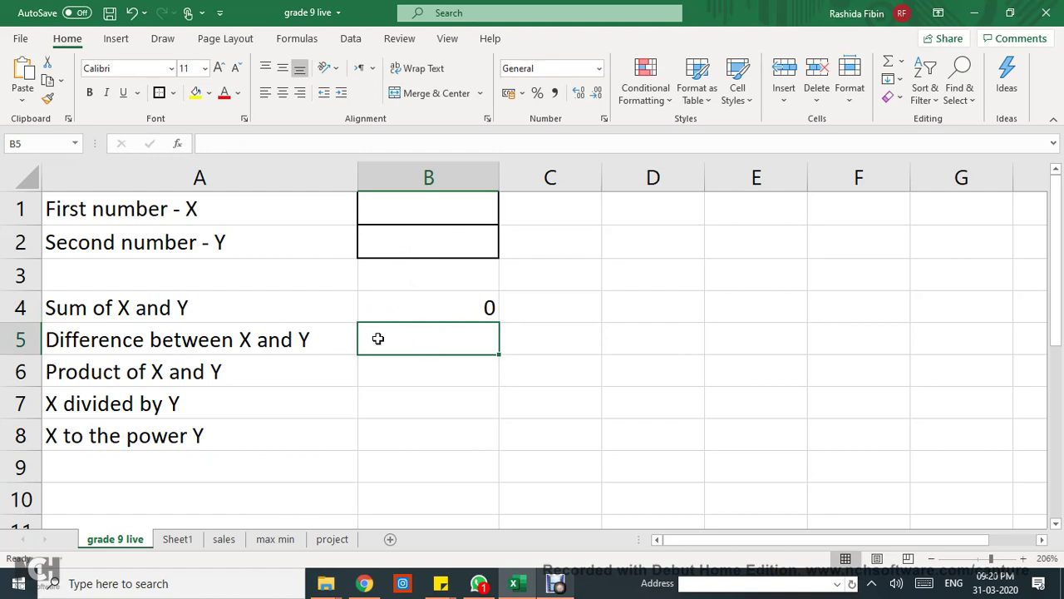
# - Enter the formula =B1-B2 in cell B5 to calculate the difference between X and Y
pyautogui.write('=')
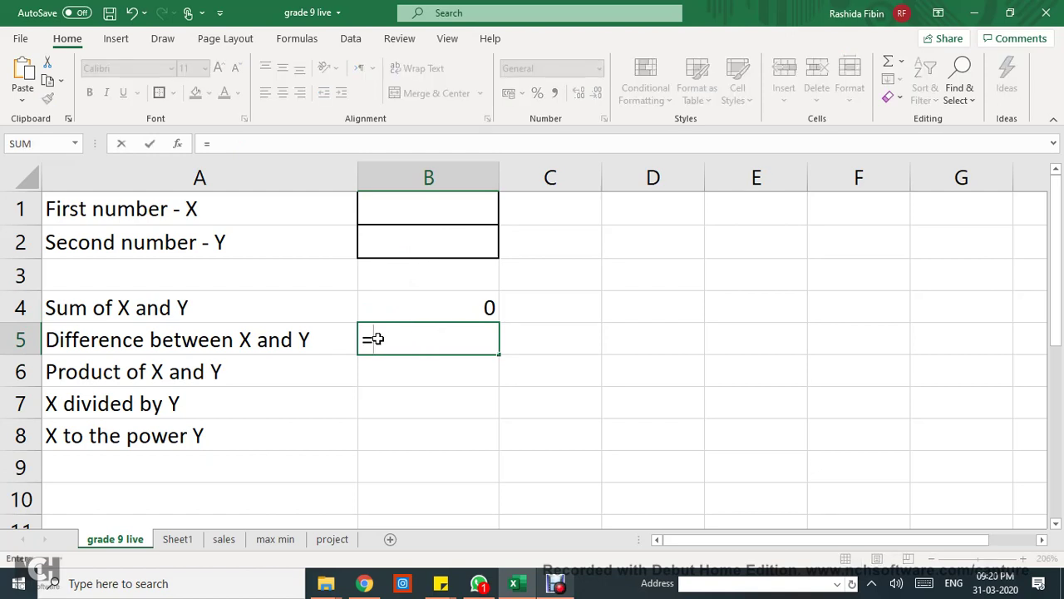
pyautogui.click(415, 216)
pyautogui.write('-')
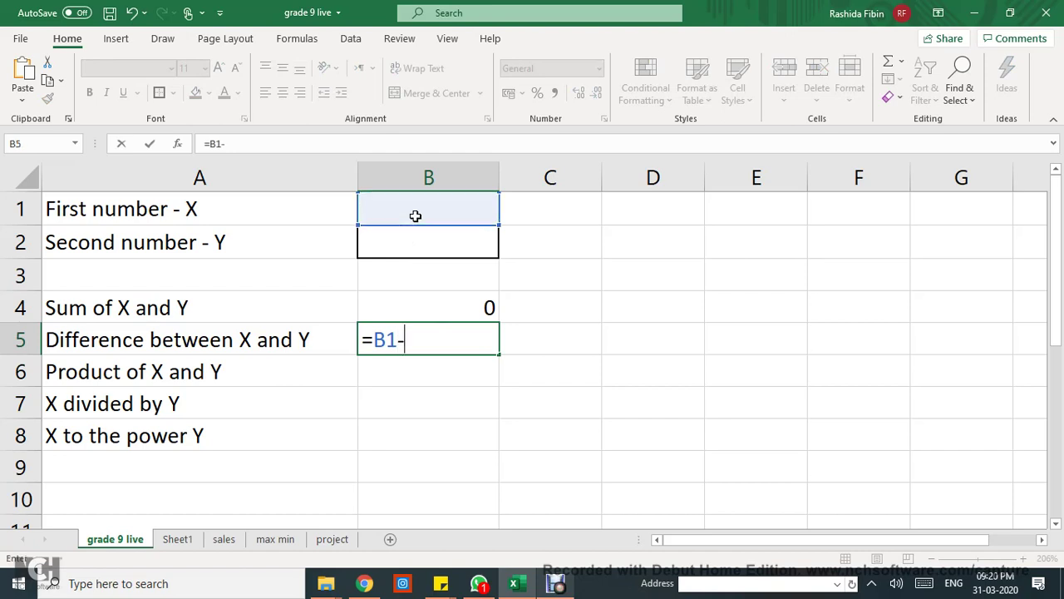
pyautogui.click(416, 240)
pyautogui.press('Return')
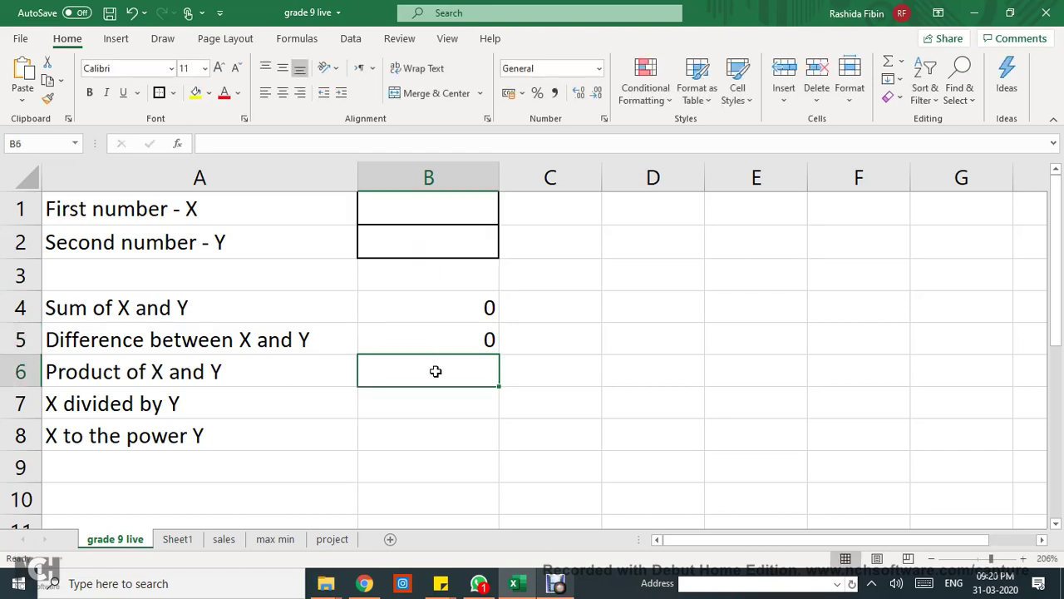
# - Enter the formula =B1*B2 in cell B6 to calculate the product of X and Y
pyautogui.write('=')
pyautogui.click(430, 210)
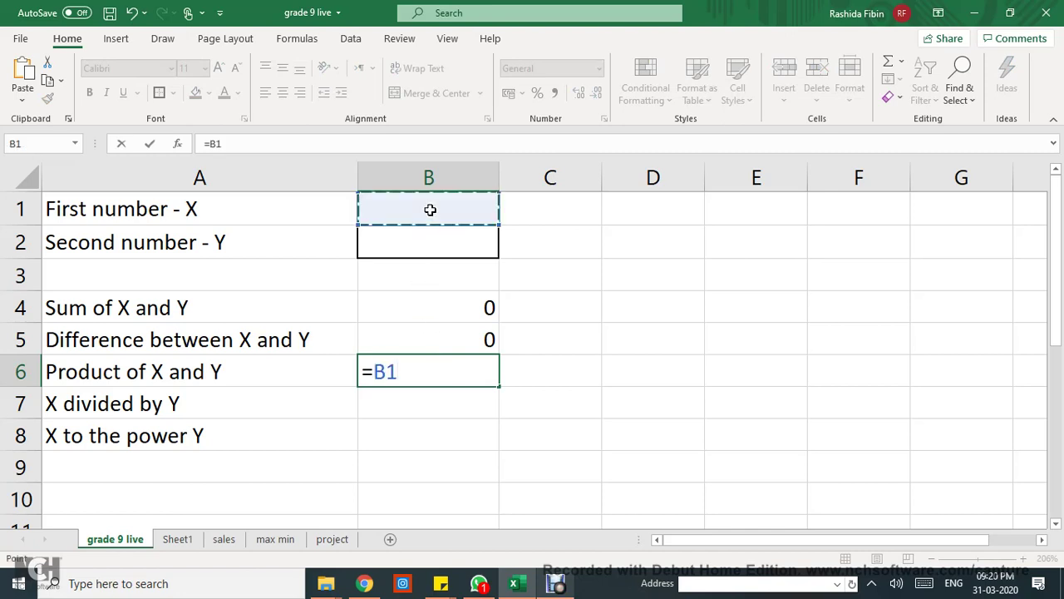
pyautogui.write('*')
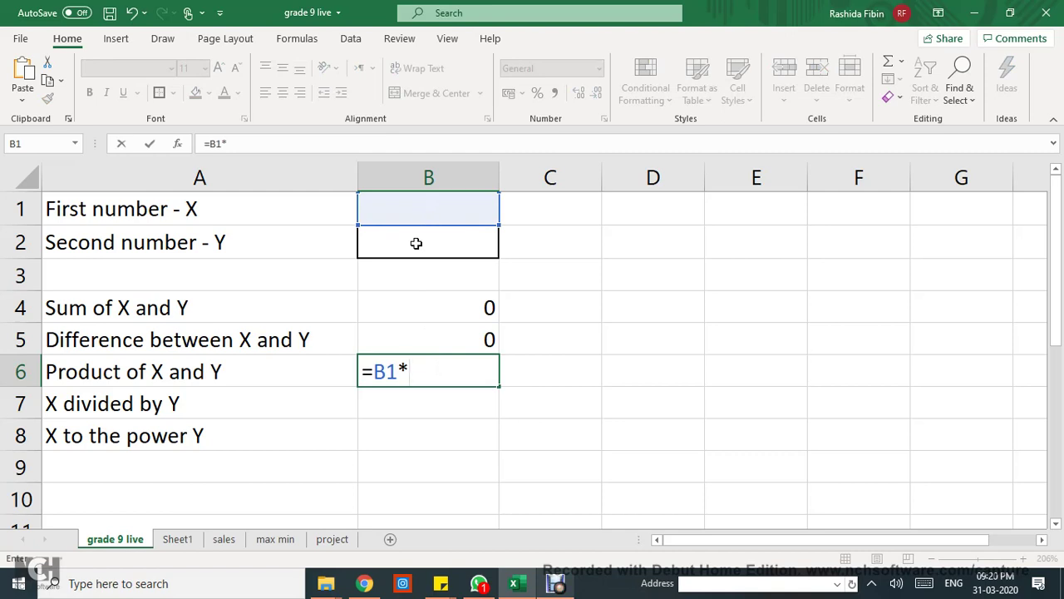
pyautogui.click(417, 243)
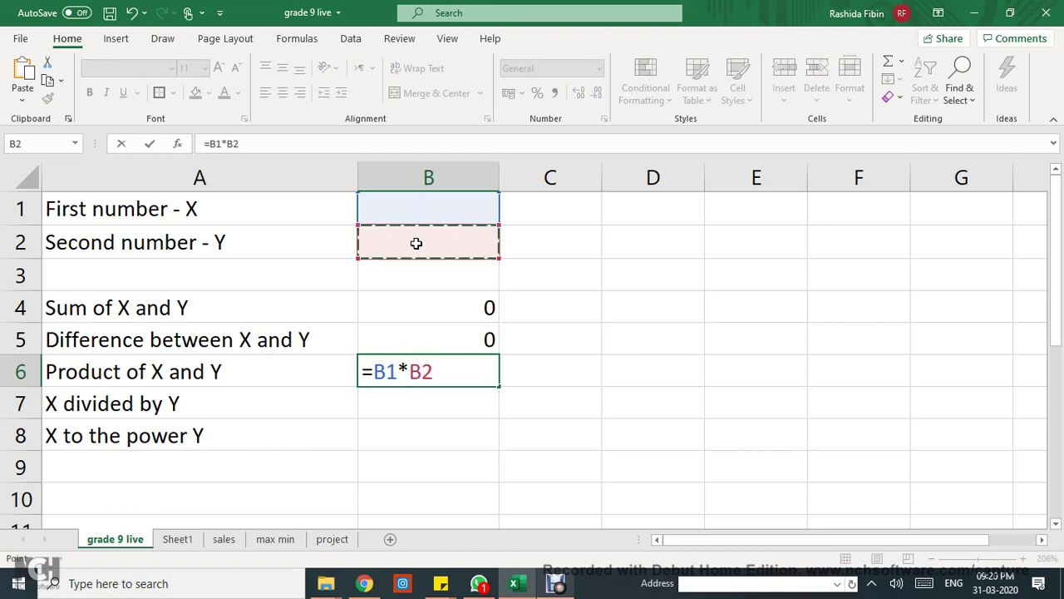
pyautogui.press('Return')
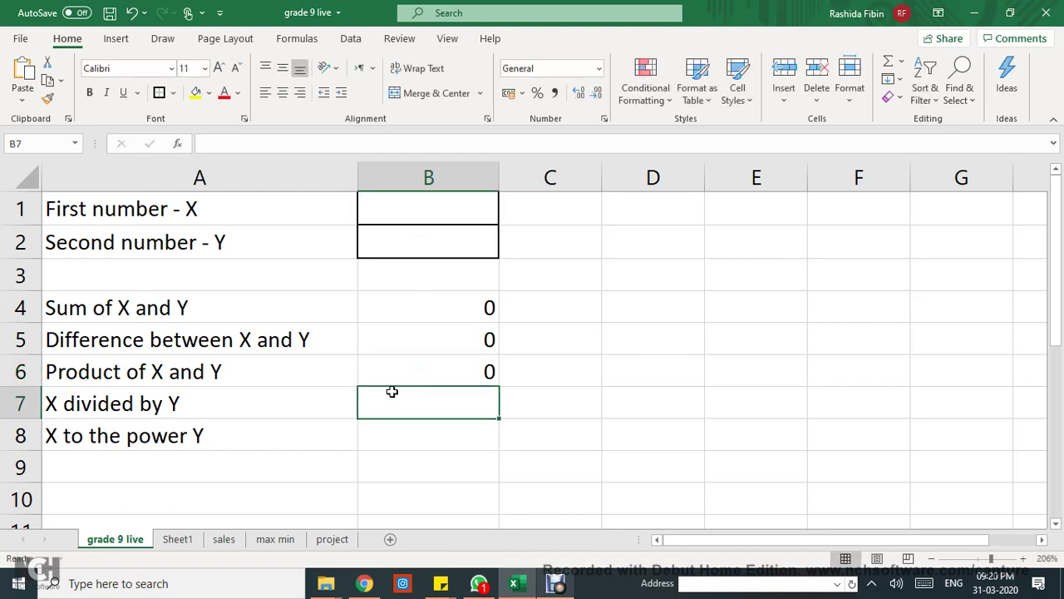
# - Enter the formula =B1/B2 in cell B7 to calculate X divided by Y
pyautogui.write('=')
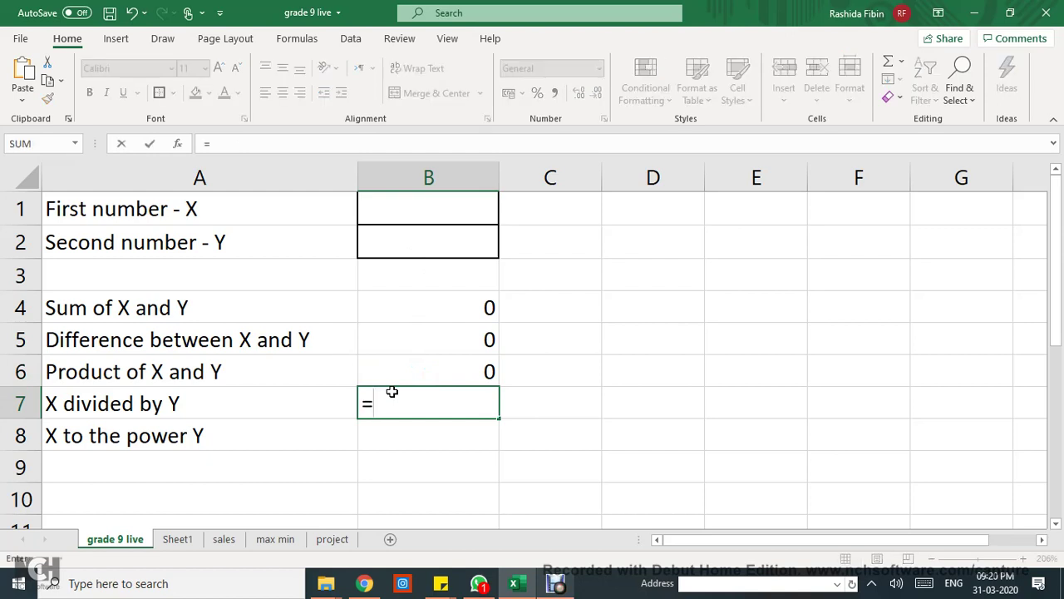
pyautogui.click(403, 212)
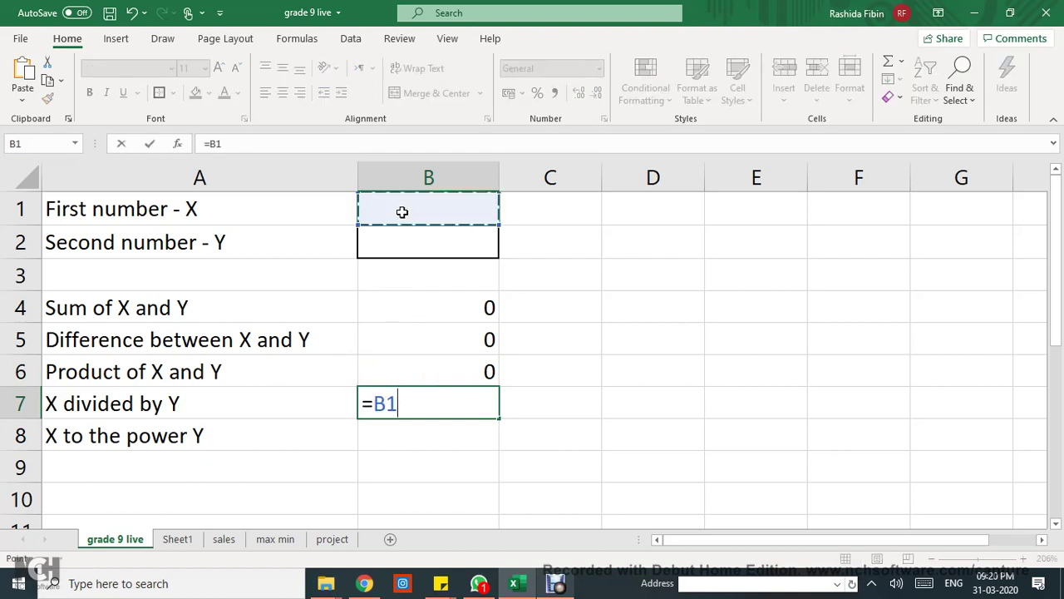
pyautogui.write('/')
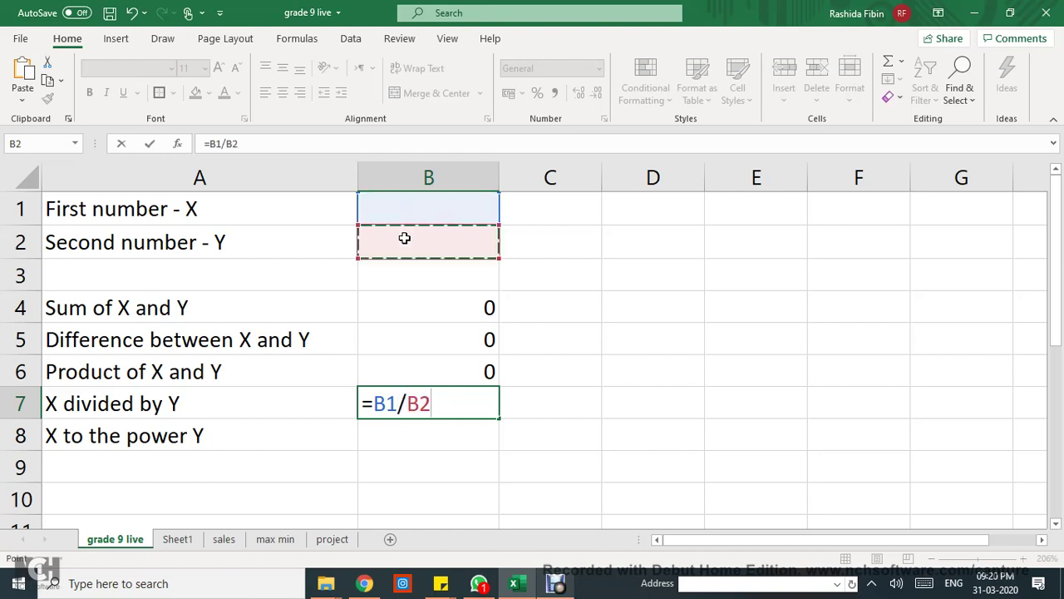
pyautogui.click(404, 238)
pyautogui.press('Return')
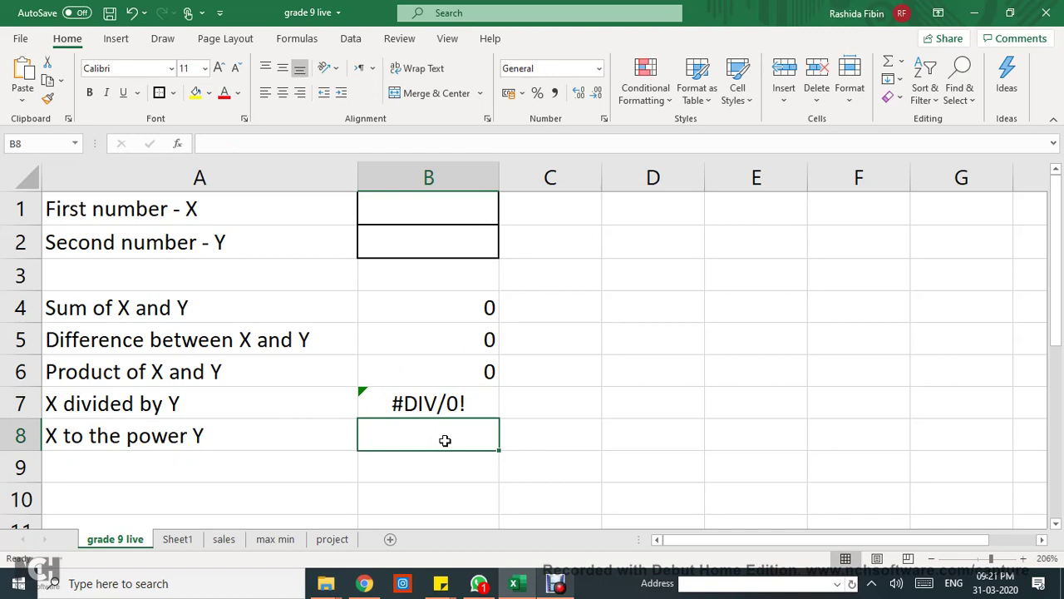
# - Enter the formula =B1^B2 in cell B8 to calculate X to the power Y
pyautogui.write('=')
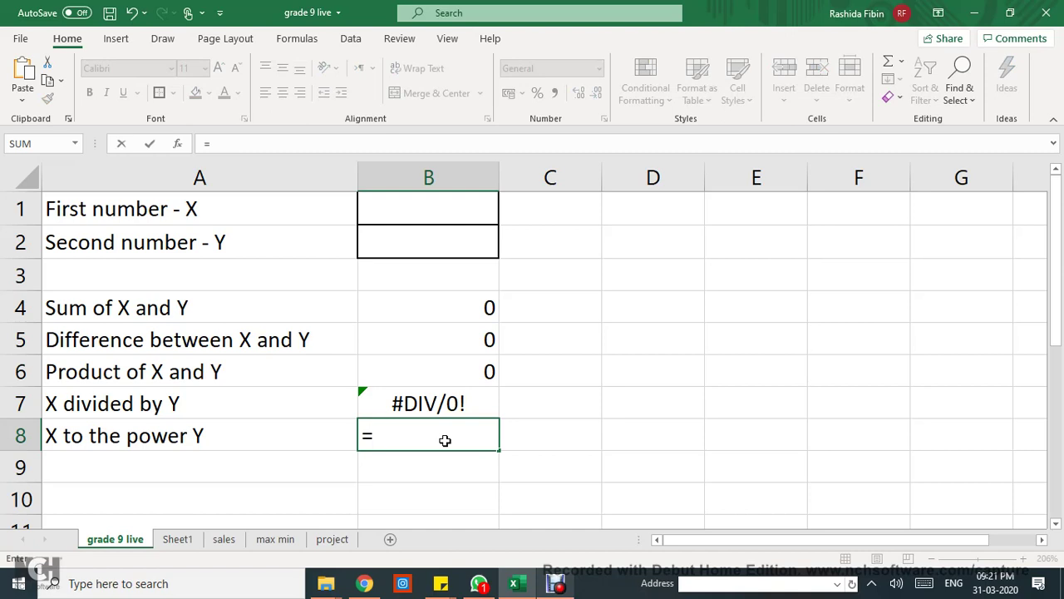
pyautogui.click(442, 210)
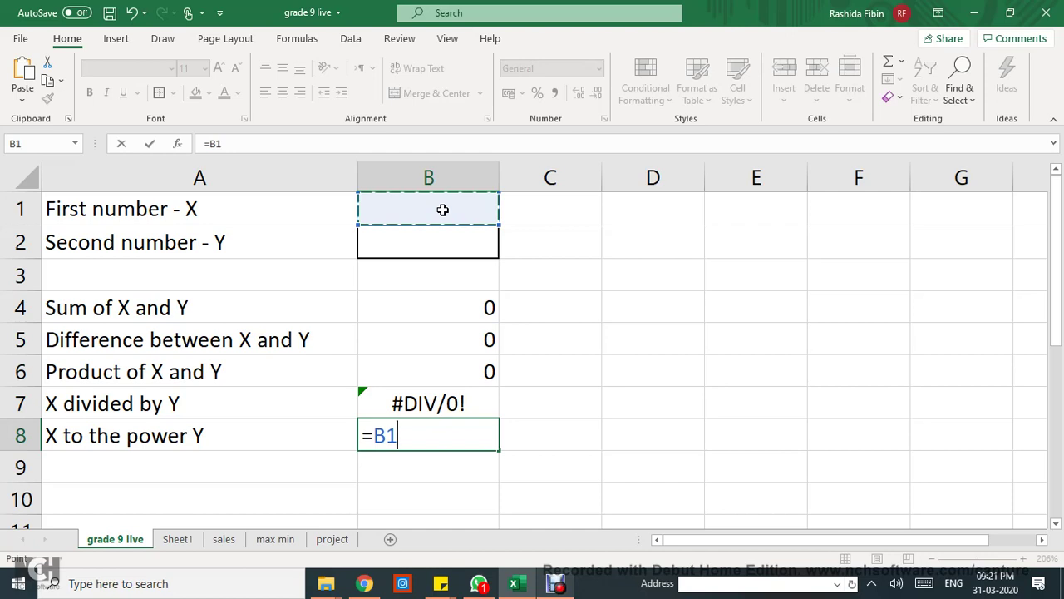
pyautogui.write('^')
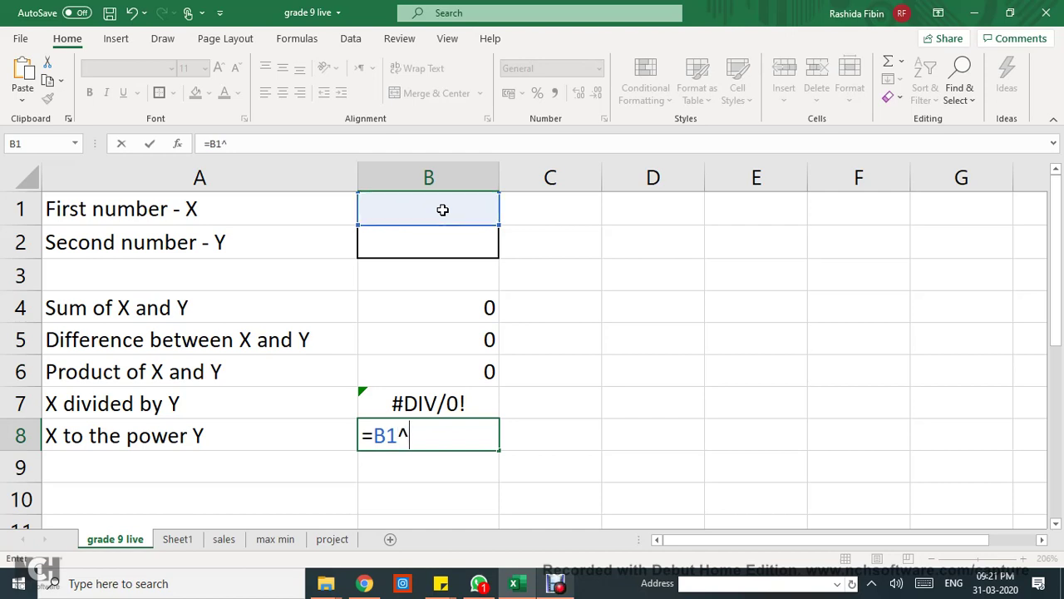
pyautogui.click(433, 249)
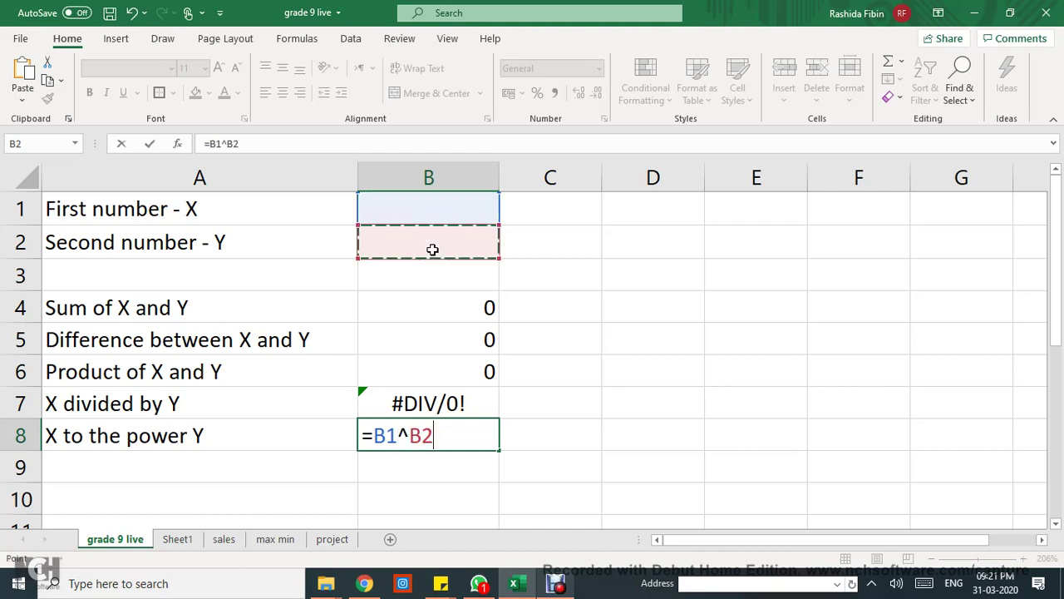
pyautogui.press('Return')
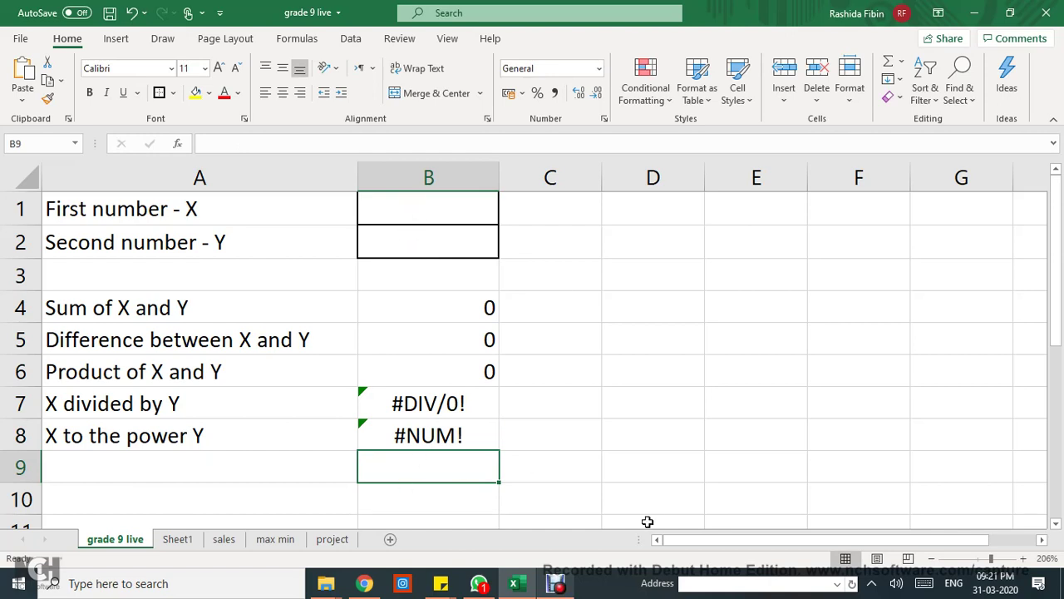
# - Enter 20 as the first number in B1 and 2 as the second number in B2, and check the division result
pyautogui.click(446, 219)
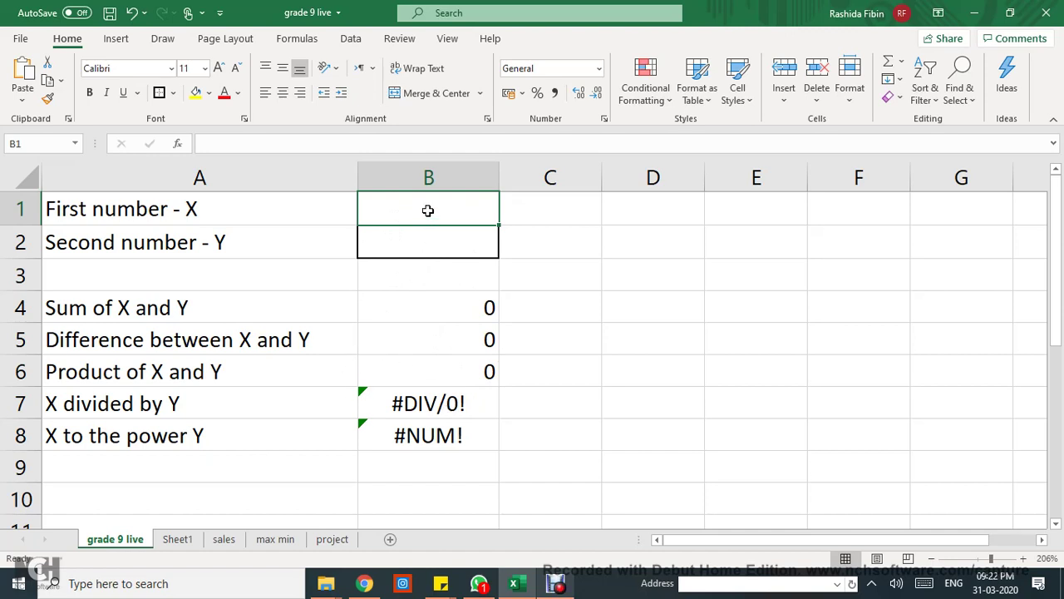
pyautogui.write('2')
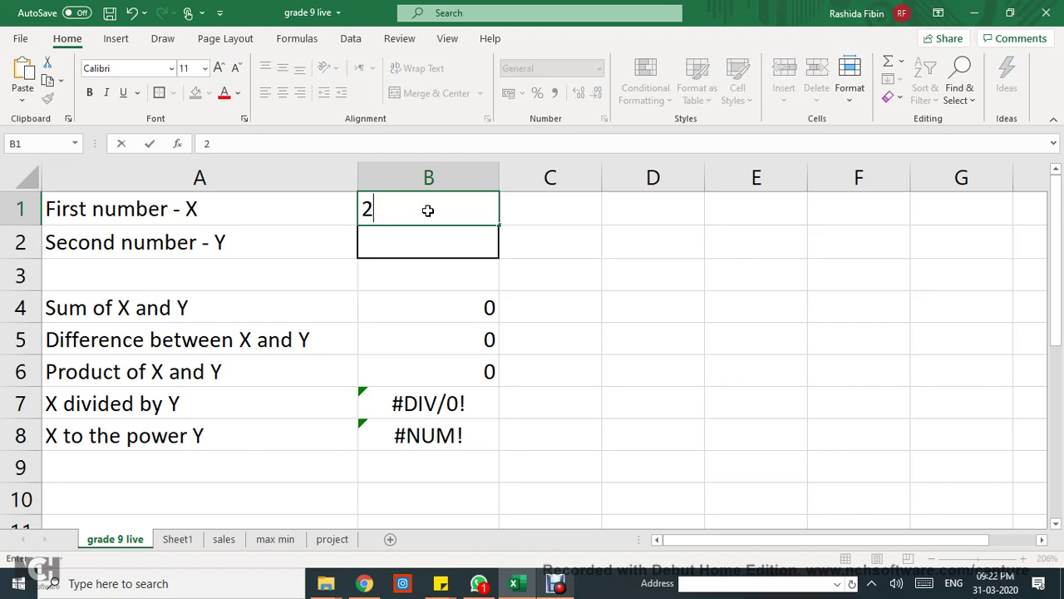
pyautogui.write('0')
pyautogui.click(427, 232)
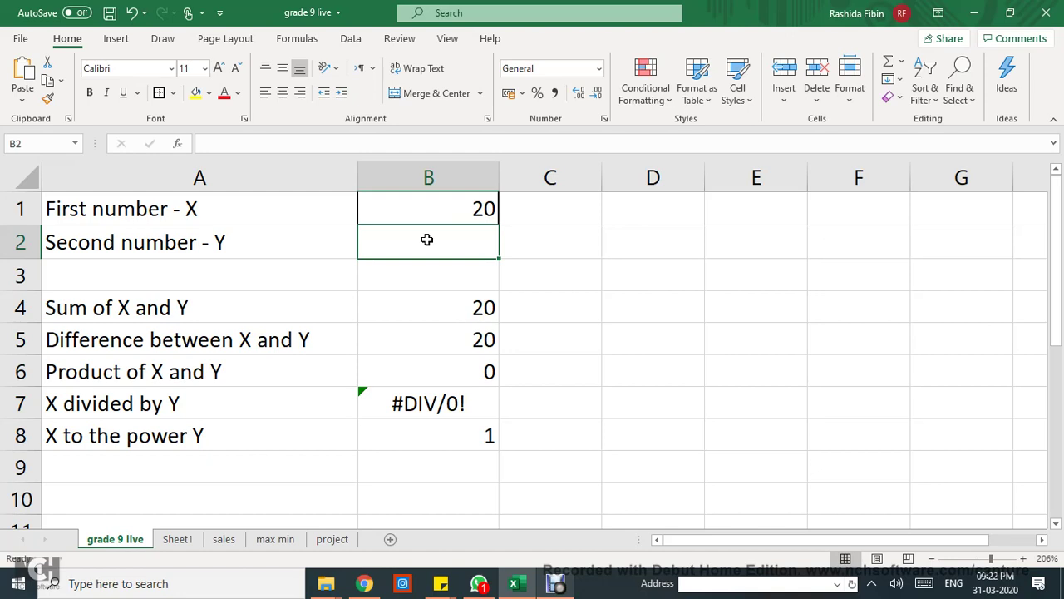
pyautogui.write('2')
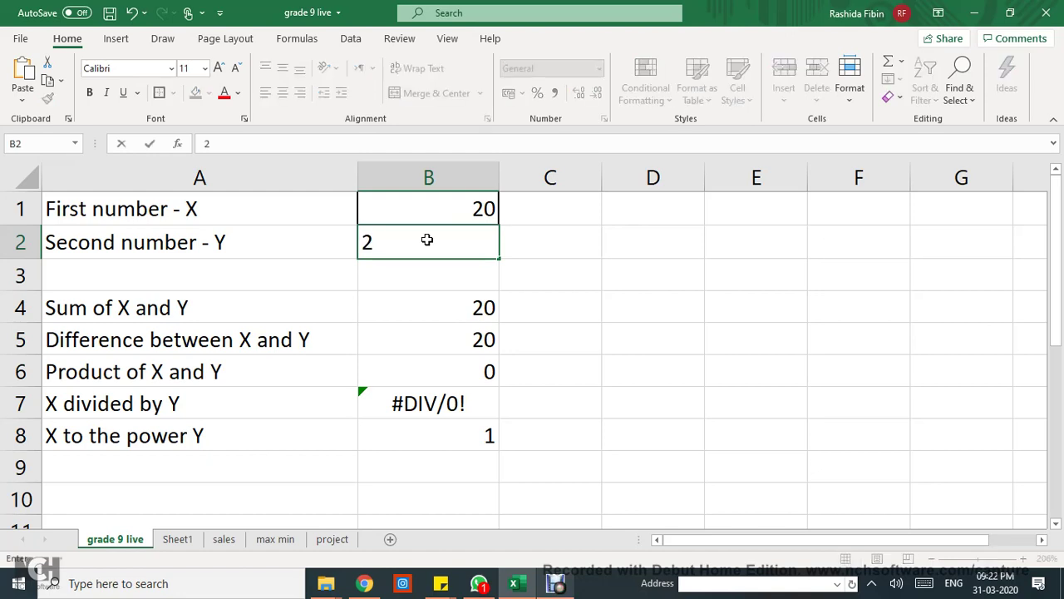
pyautogui.press('Return')
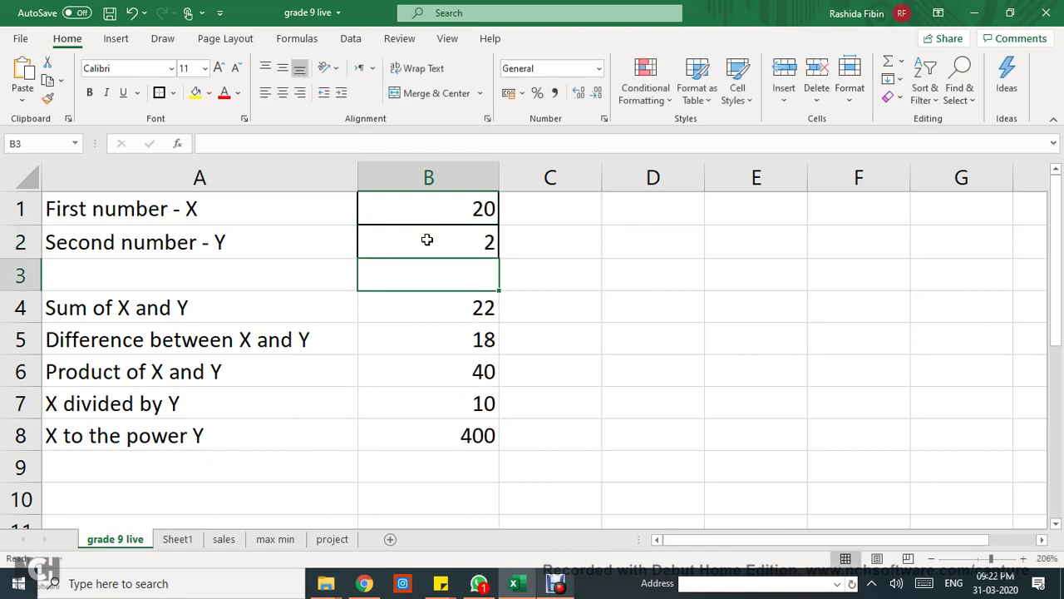
pyautogui.click(454, 408)
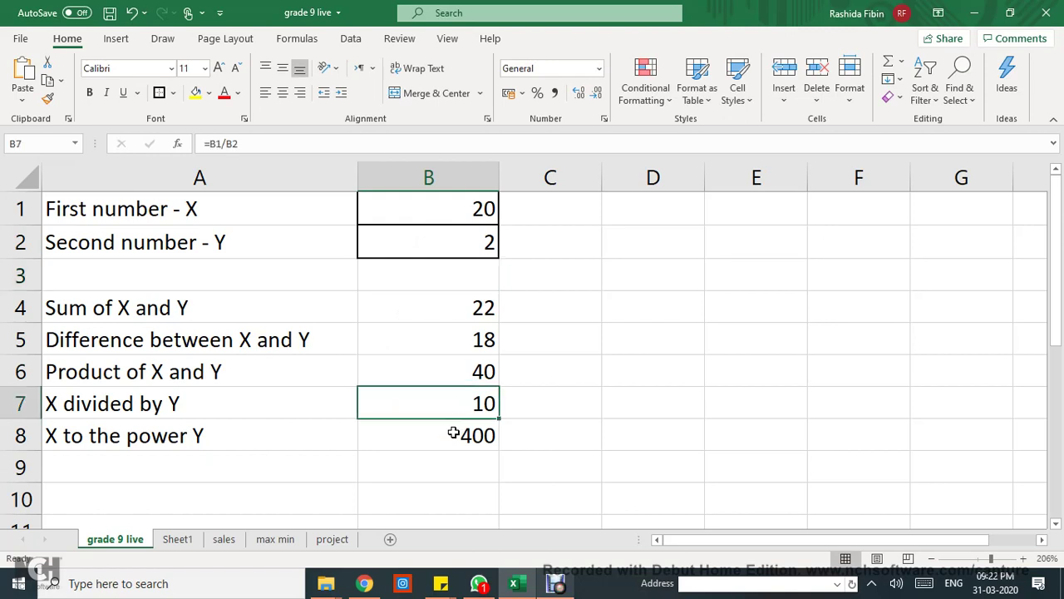
# - Check the power formula in B8 and try 200 as the second number in B2
pyautogui.click(452, 433)
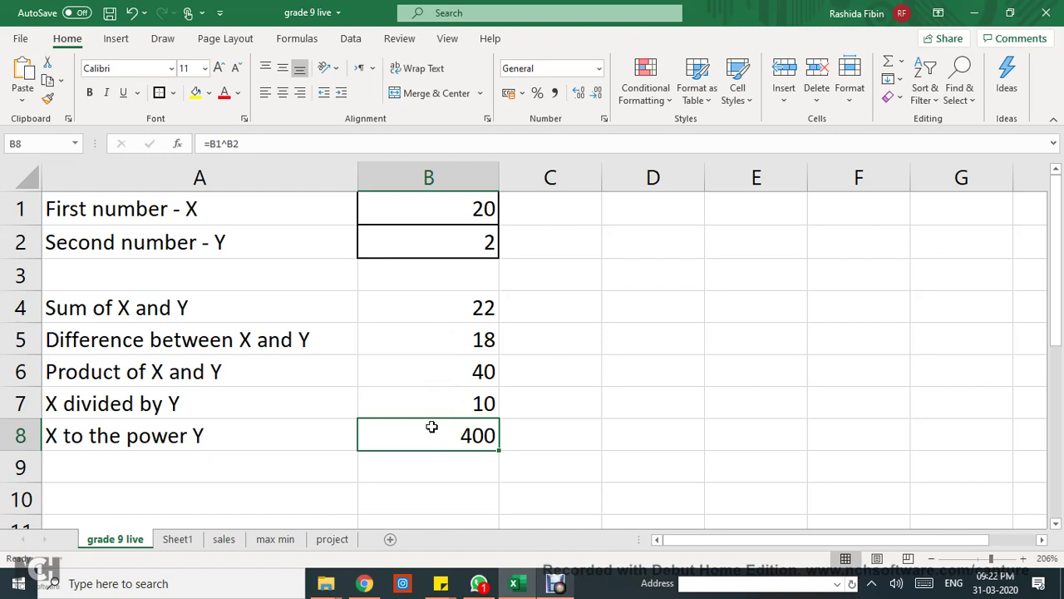
pyautogui.click(463, 244)
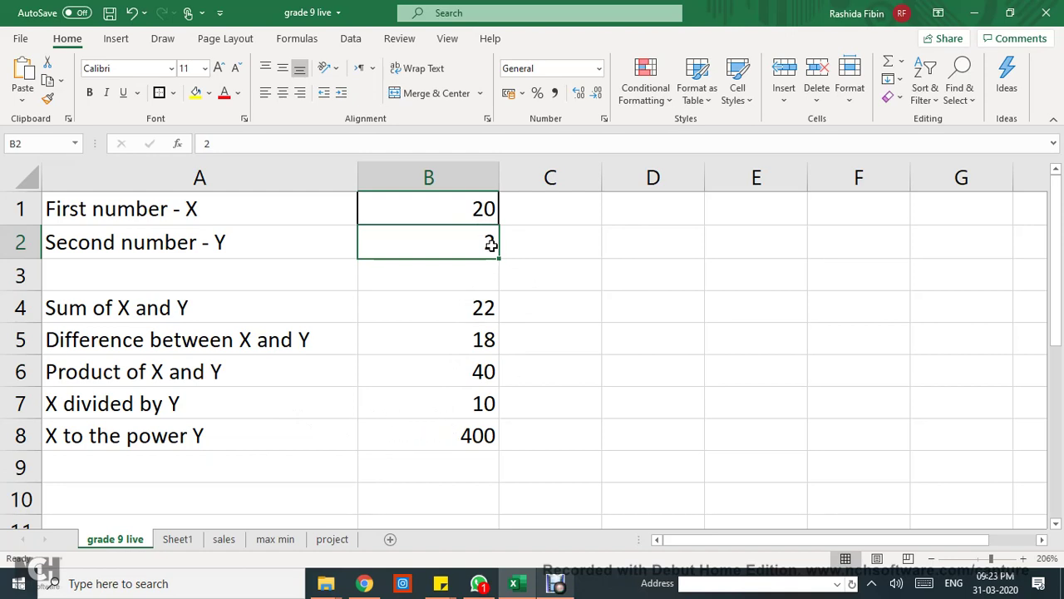
pyautogui.write('2')
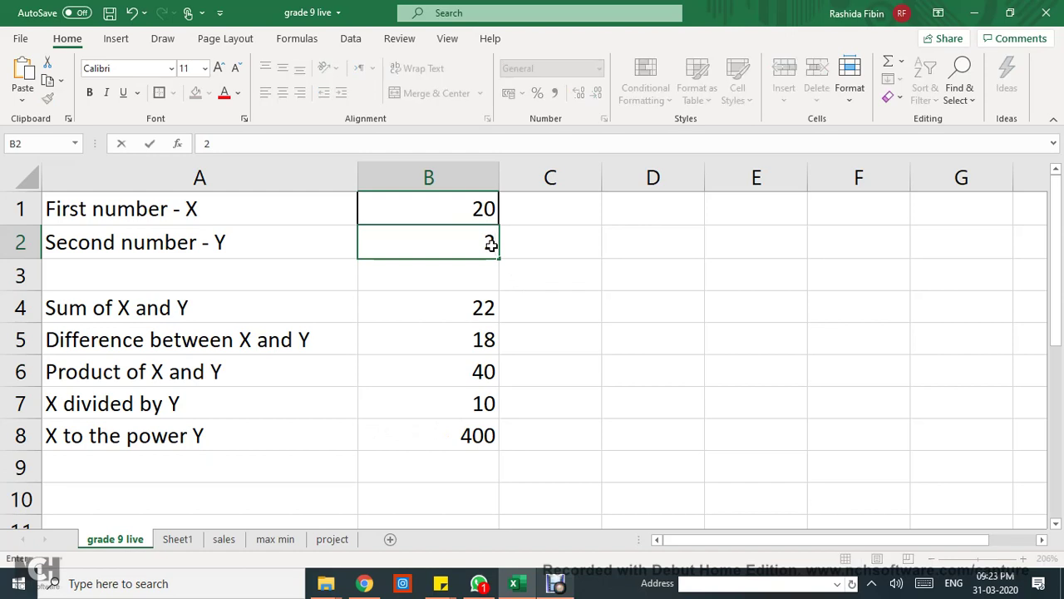
pyautogui.write('00')
pyautogui.press('Return')
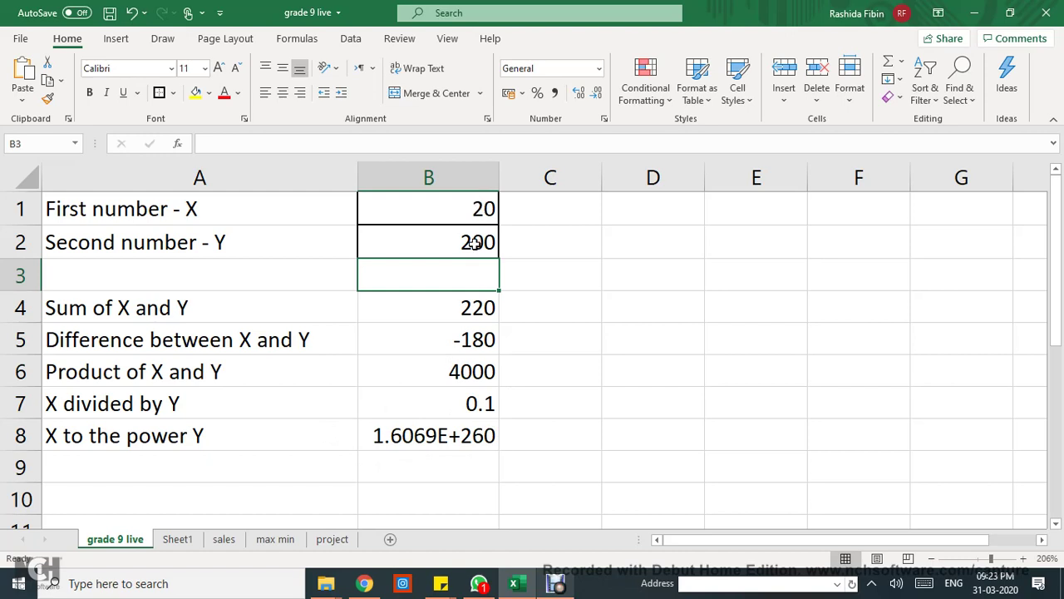
# - Undo the last entry in B2 and set the second number to 3
pyautogui.hotkey('ctrl', 'z')
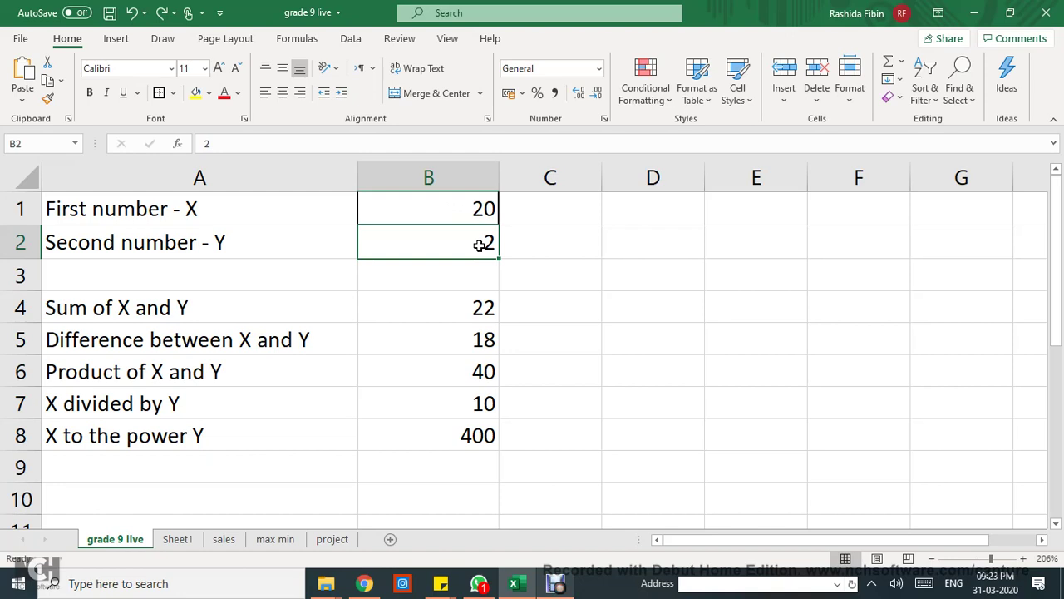
pyautogui.write('3')
pyautogui.press('Return')
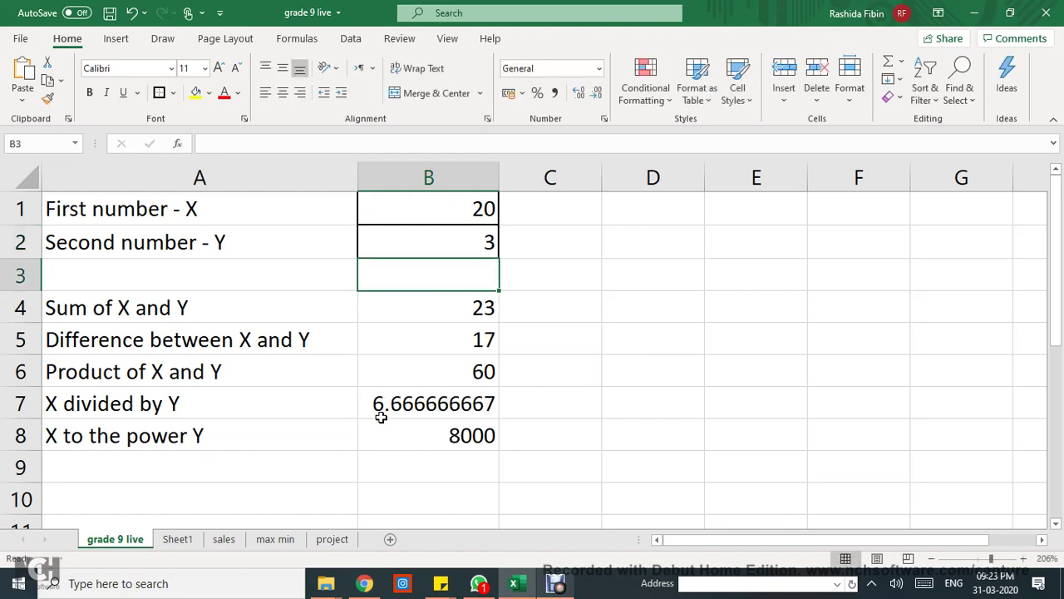
# - Enter the formula =INT(B7) in cell C7 to get the integer part of the division result
pyautogui.click(552, 410)
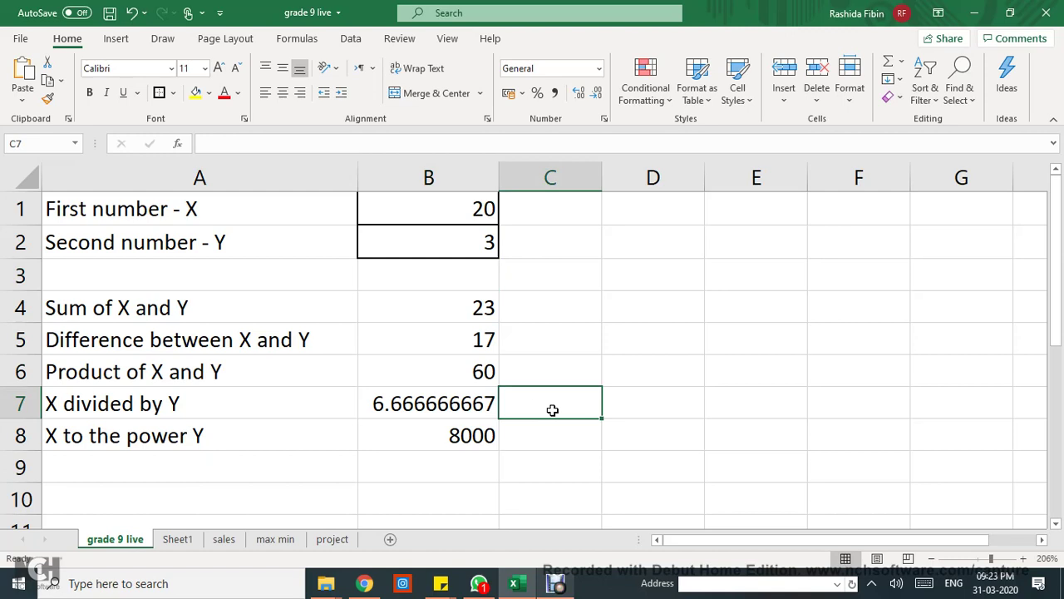
pyautogui.write('=')
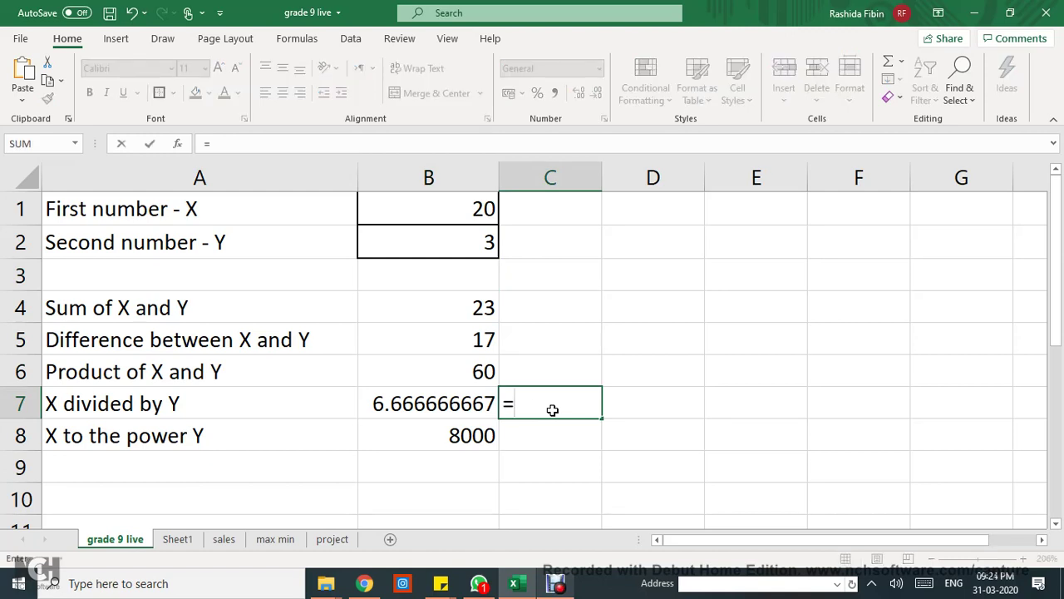
pyautogui.write('int')
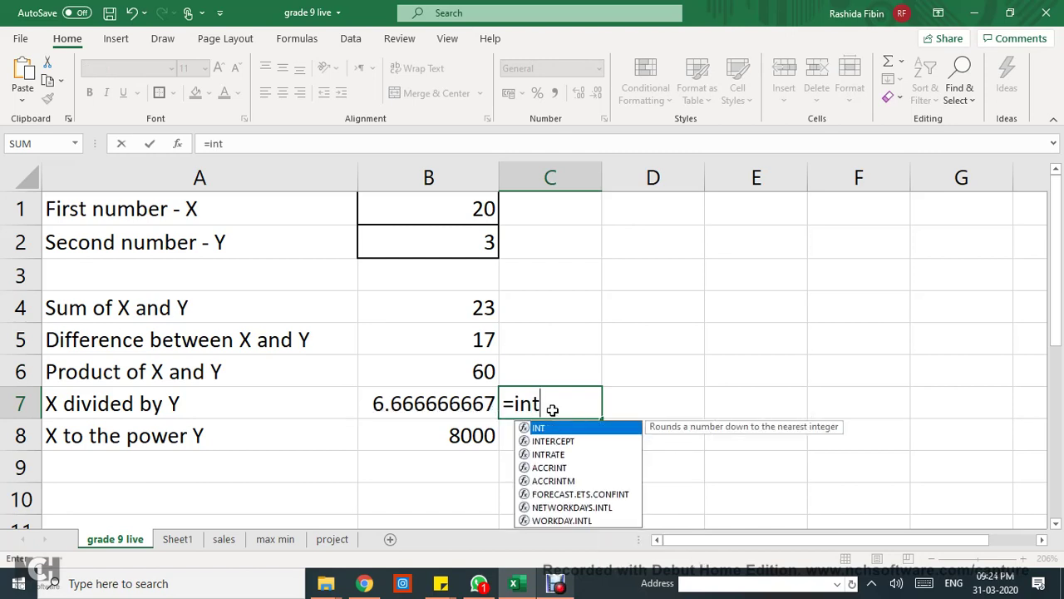
pyautogui.write('(')
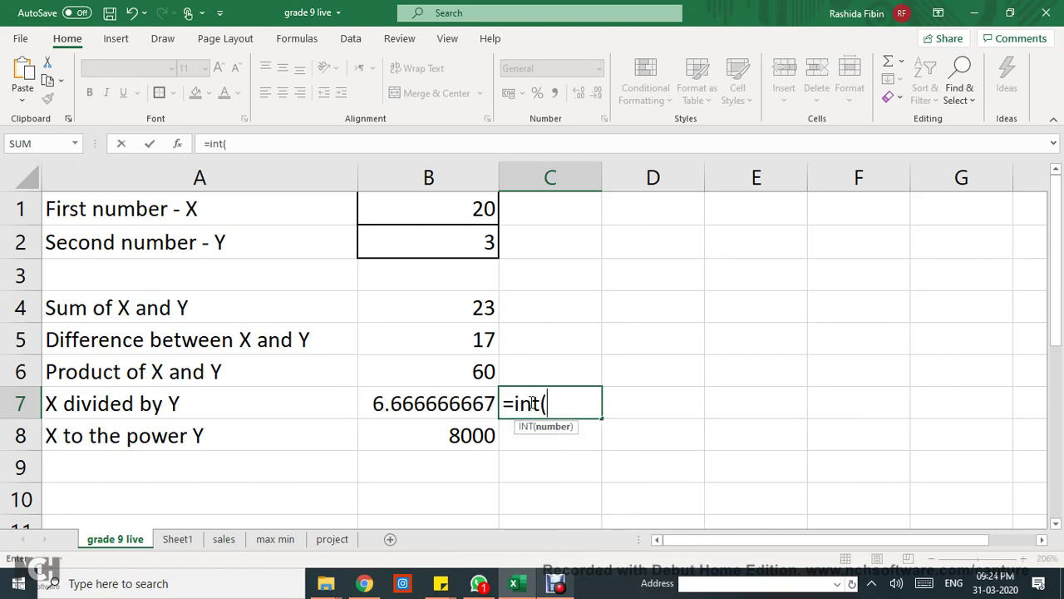
pyautogui.click(434, 405)
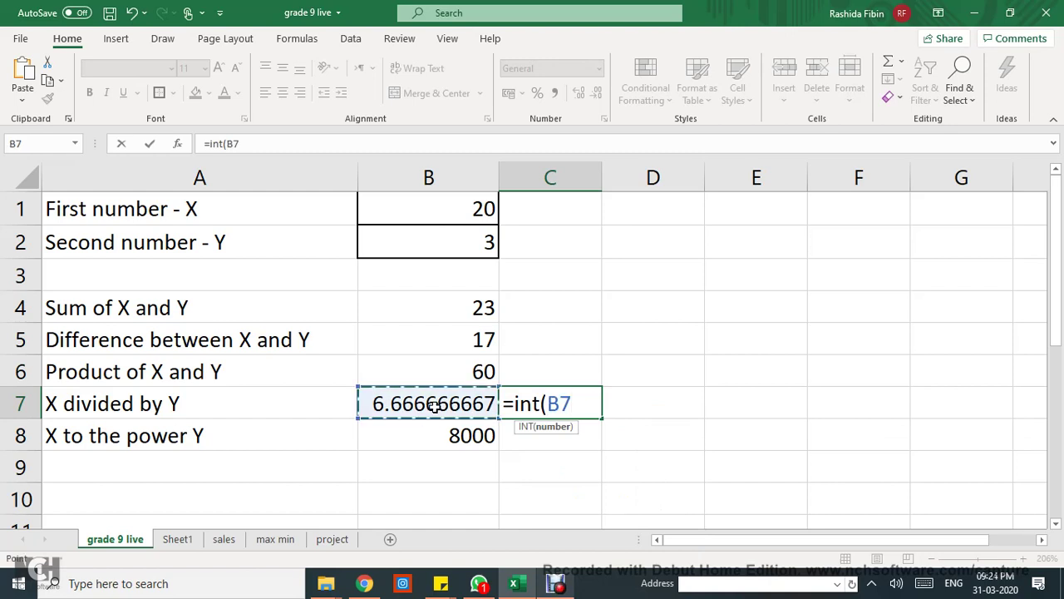
pyautogui.write(')')
pyautogui.press('Return')
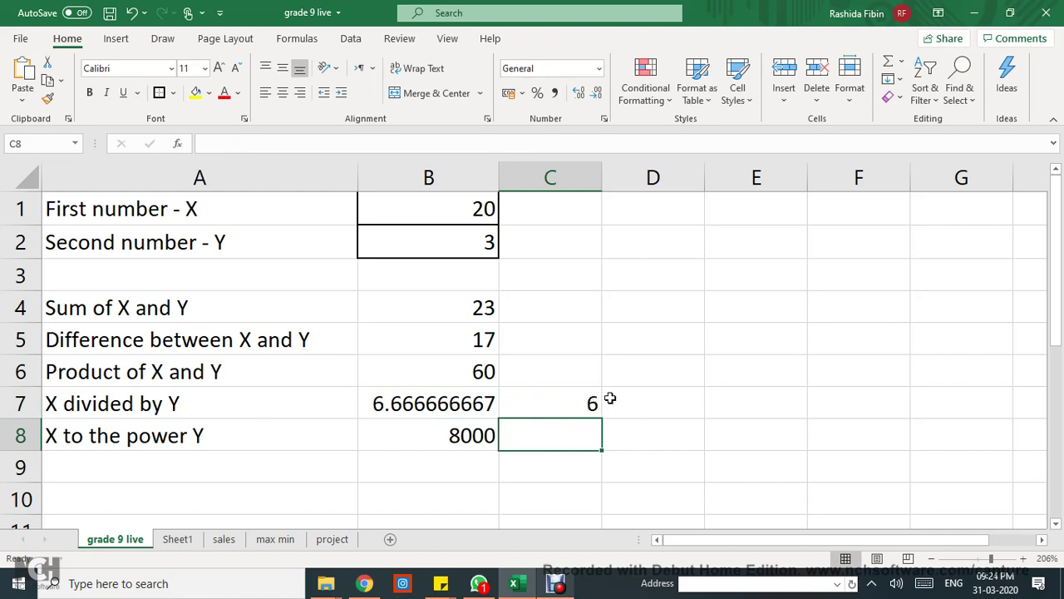
# - Enter the formula =ROUND(B7,0) in cell D7 to round the division result, and compare it with the INT formula in C7
pyautogui.click(647, 400)
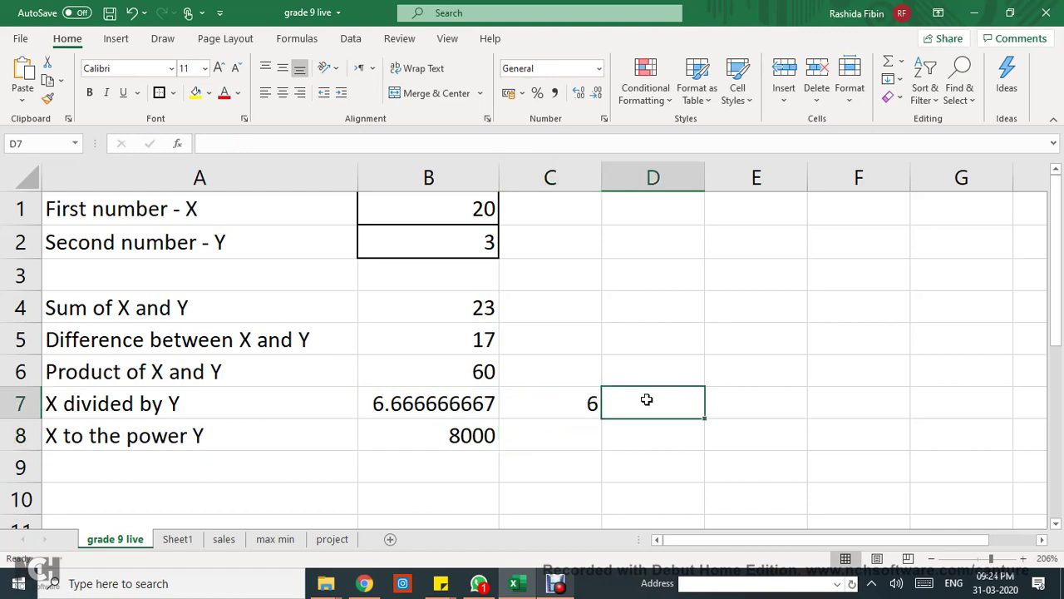
pyautogui.write('=round')
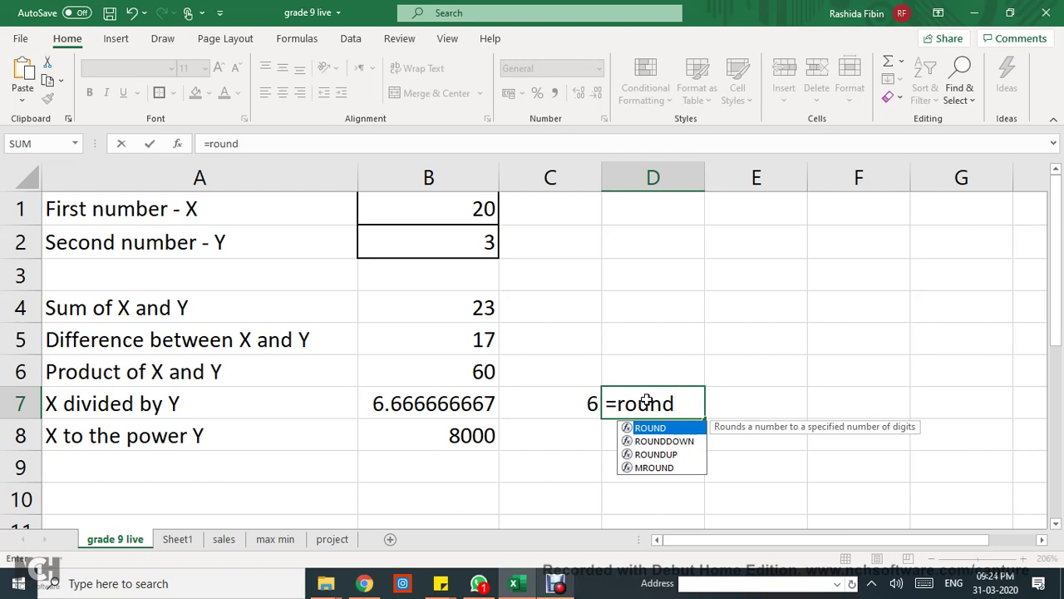
pyautogui.doubleClick(648, 429)
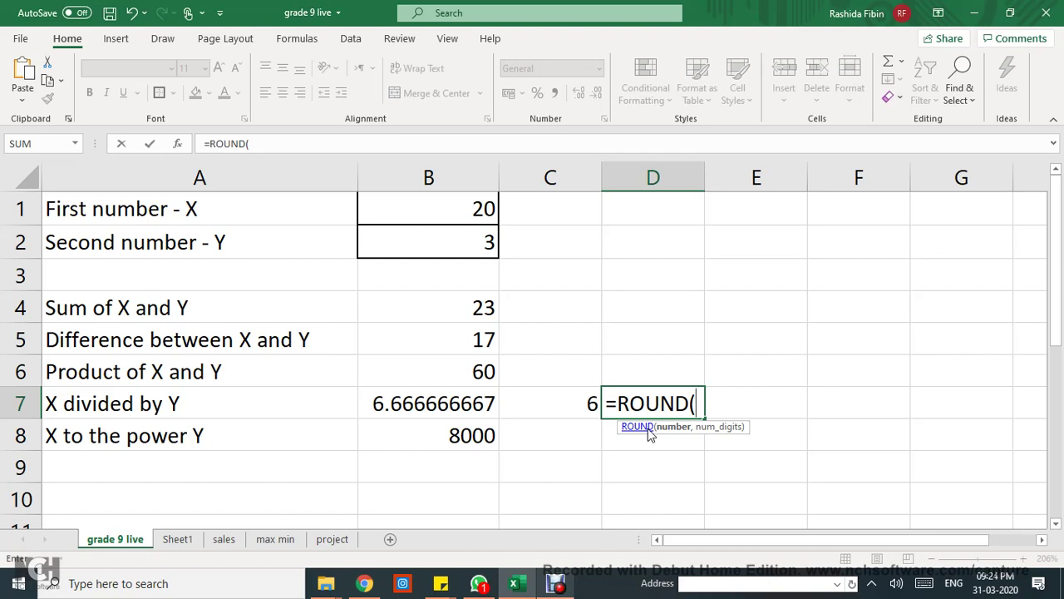
pyautogui.click(431, 405)
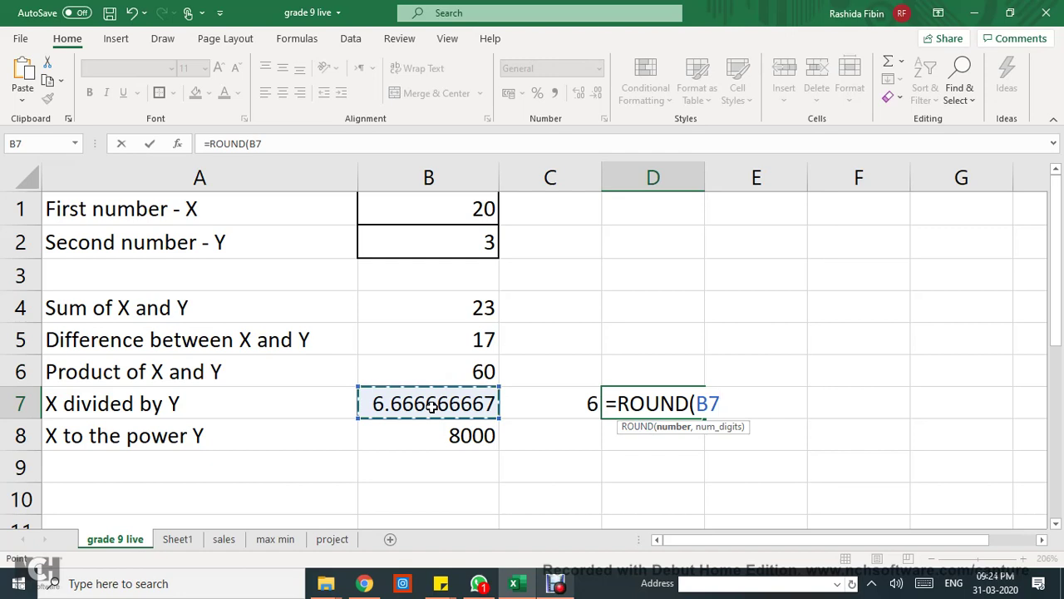
pyautogui.write(',')
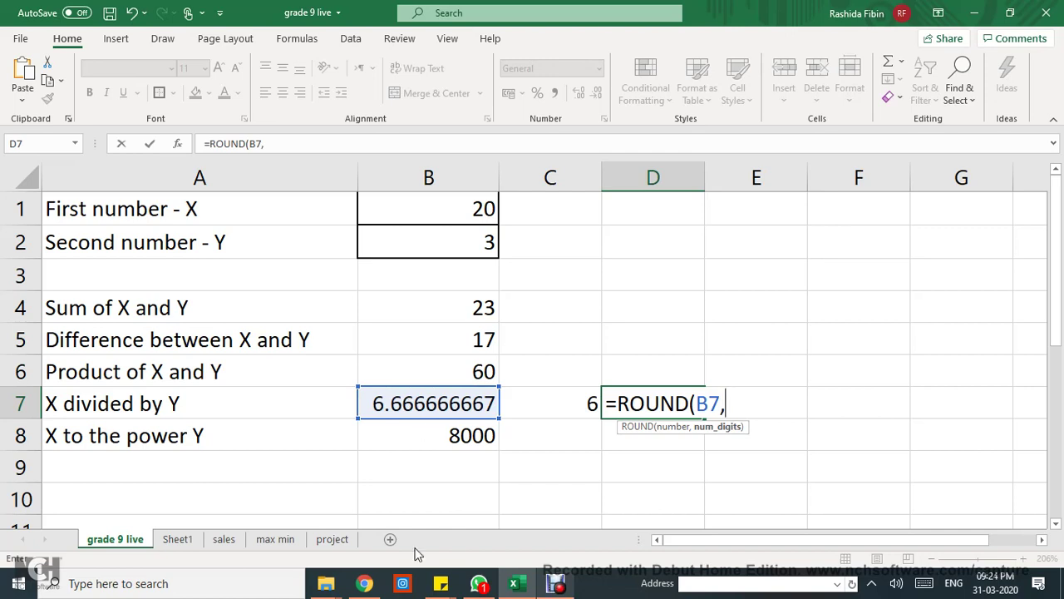
pyautogui.write('0)')
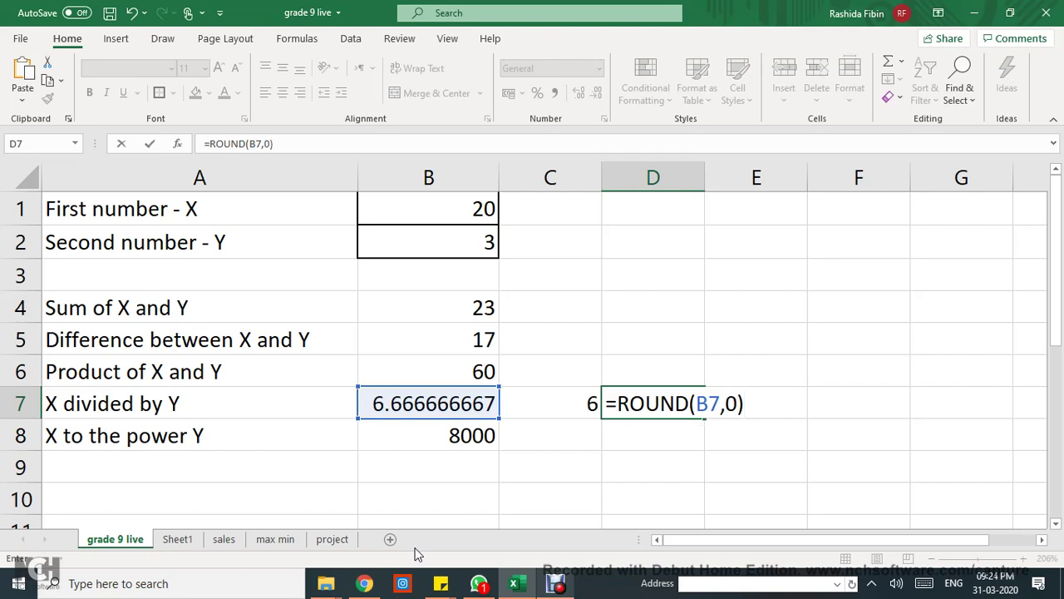
pyautogui.press('Return')
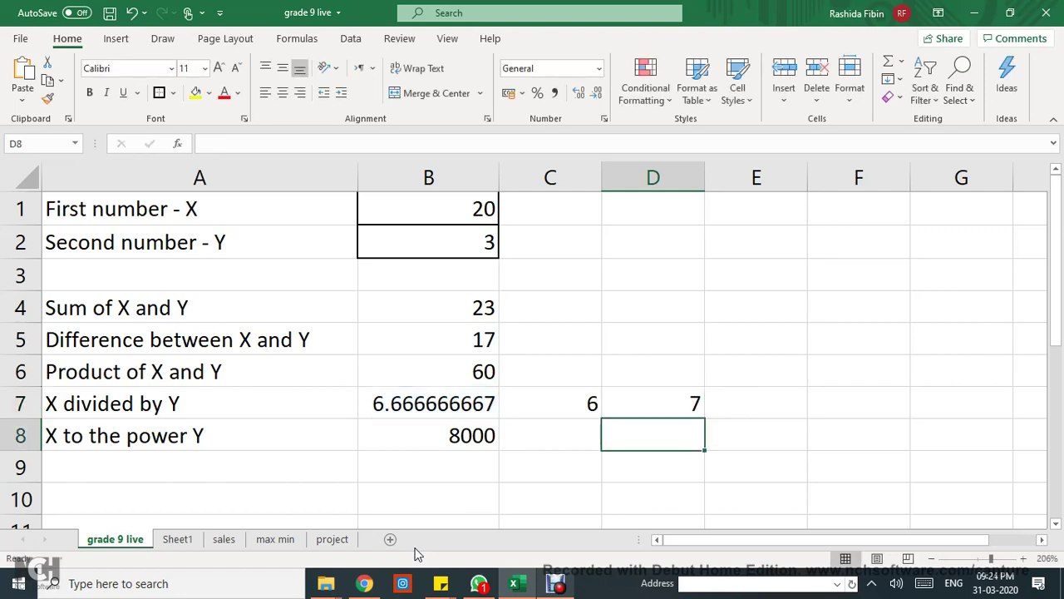
pyautogui.click(552, 414)
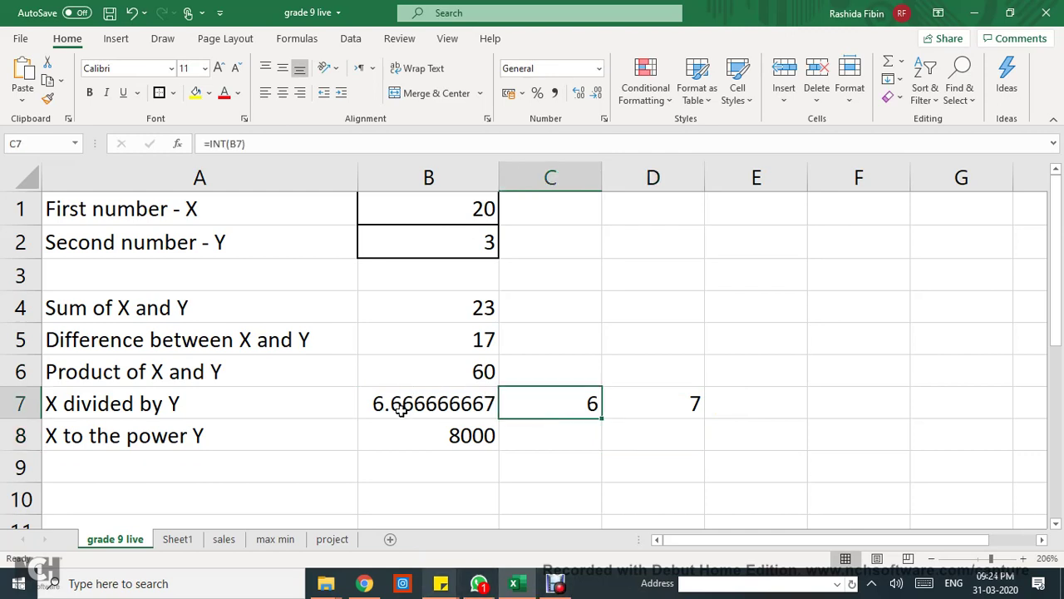
pyautogui.click(677, 402)
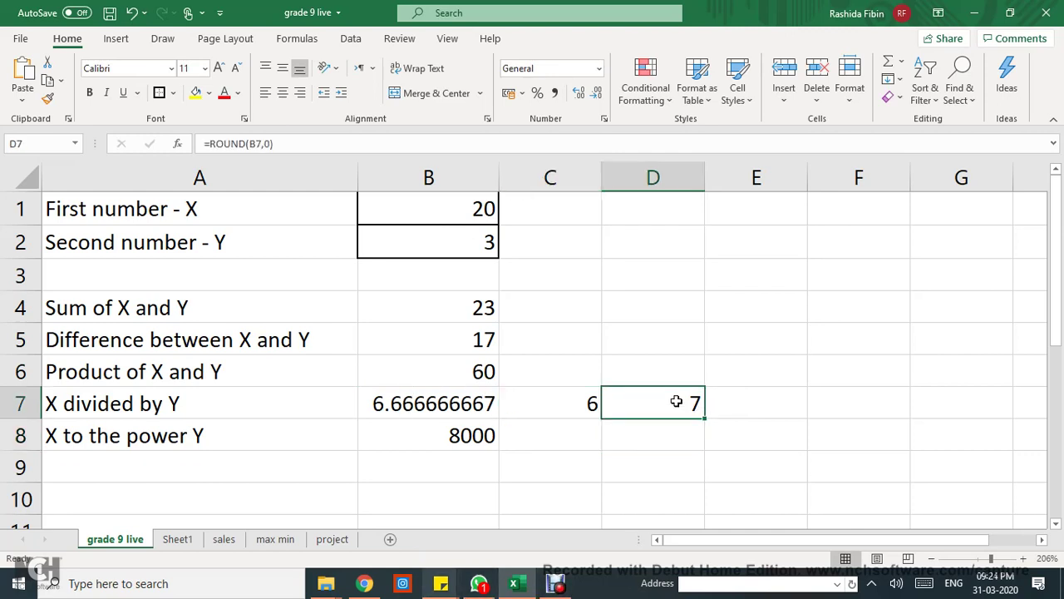